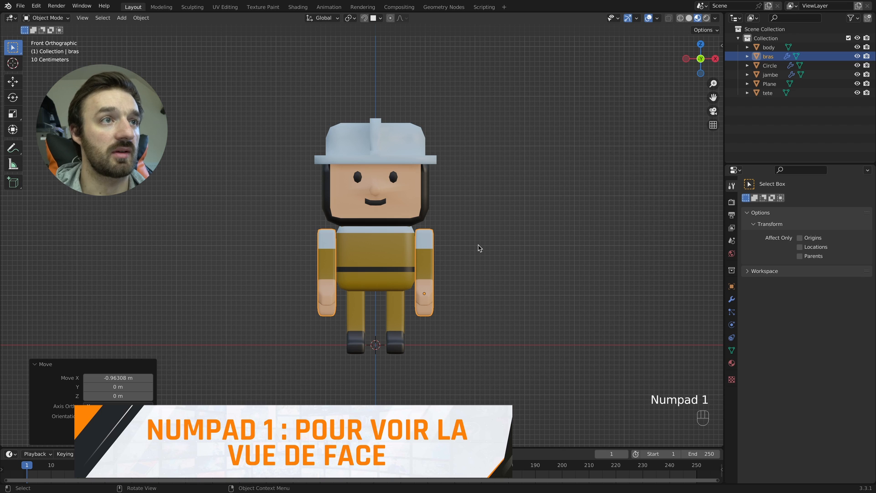
Apply the Mirror, Bevel and Subdivision modifiers on the bras object
left_click(731, 299)
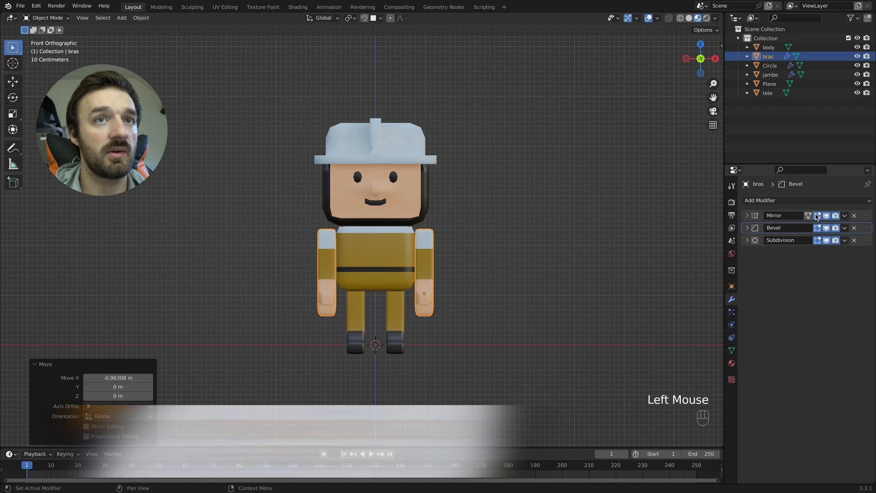
left_click(846, 216)
left_click(831, 225)
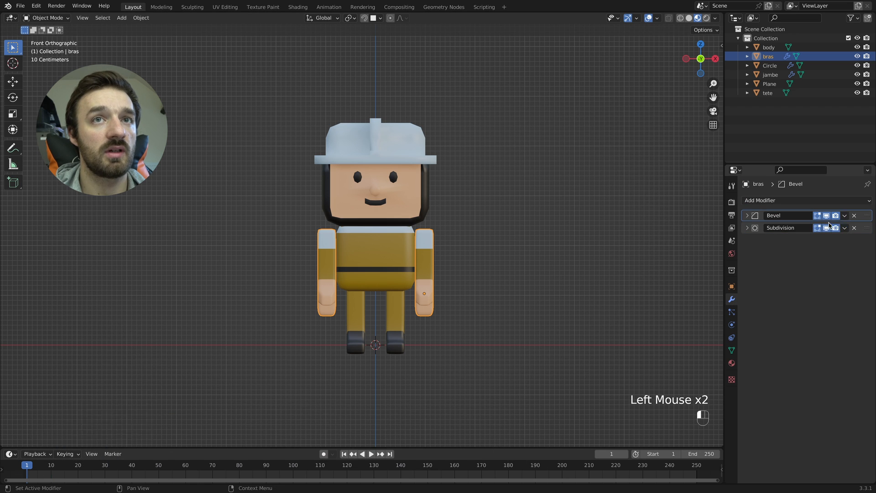
left_click(844, 215)
left_click(839, 225)
left_click(845, 215)
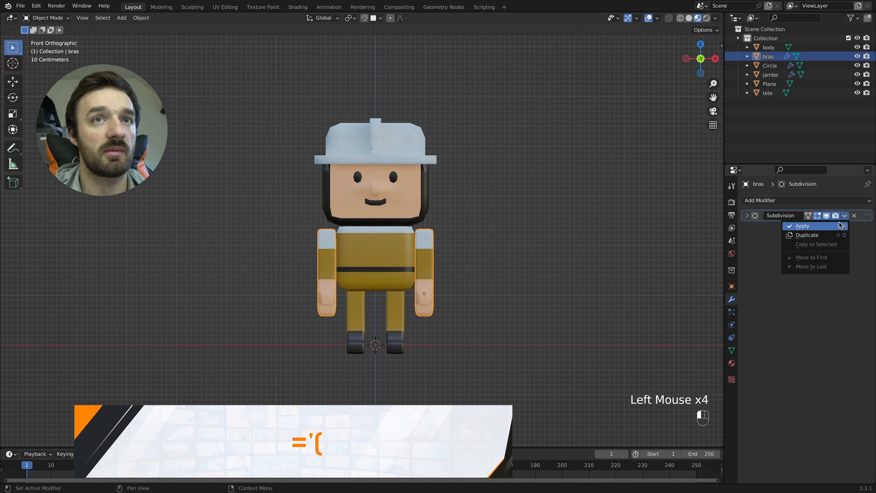
left_click(838, 225)
Select the jambe object and apply all of its modifiers in order, down to Subdivision
left_click(404, 306)
left_click(846, 215)
left_click(838, 226)
left_click(845, 215)
left_click(839, 225)
left_click(844, 216)
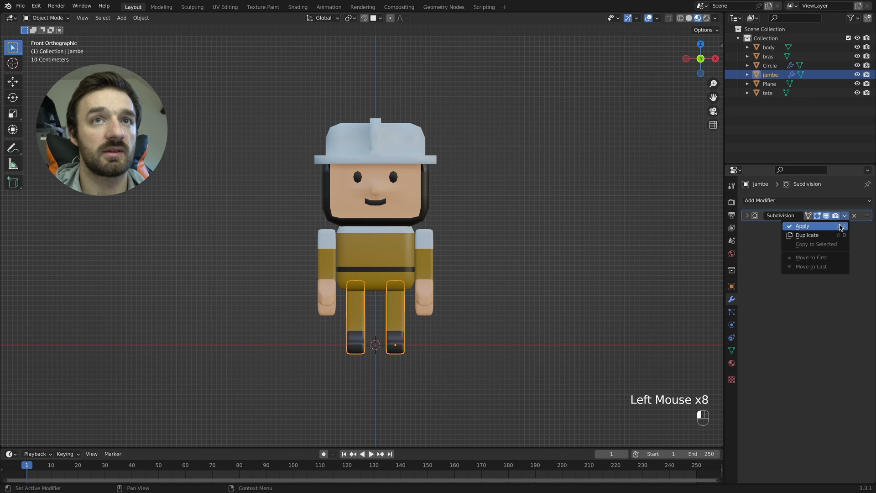
left_click(838, 225)
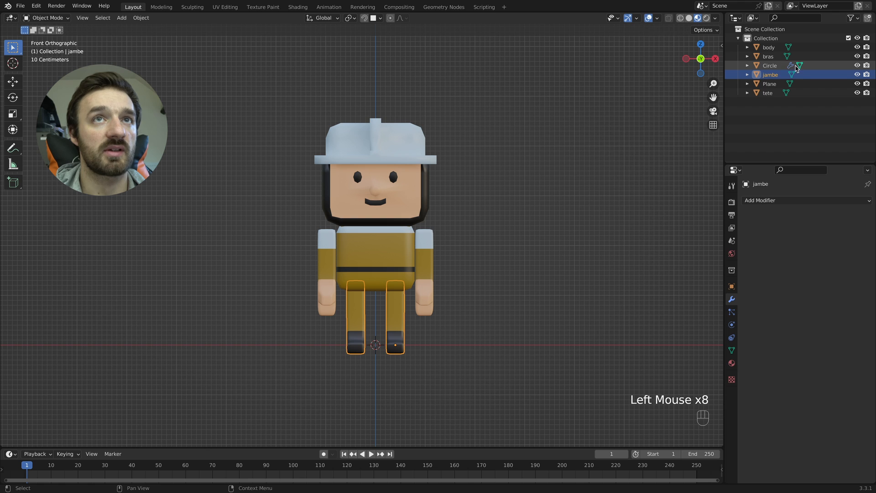
Apply the Mirror modifier on the Circle object that forms the eyes, and clear the selection
left_click(771, 67)
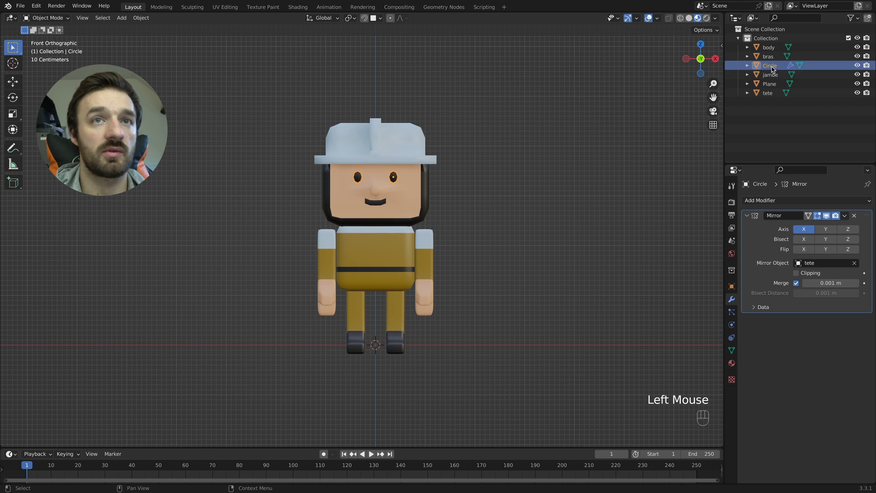
left_click(845, 215)
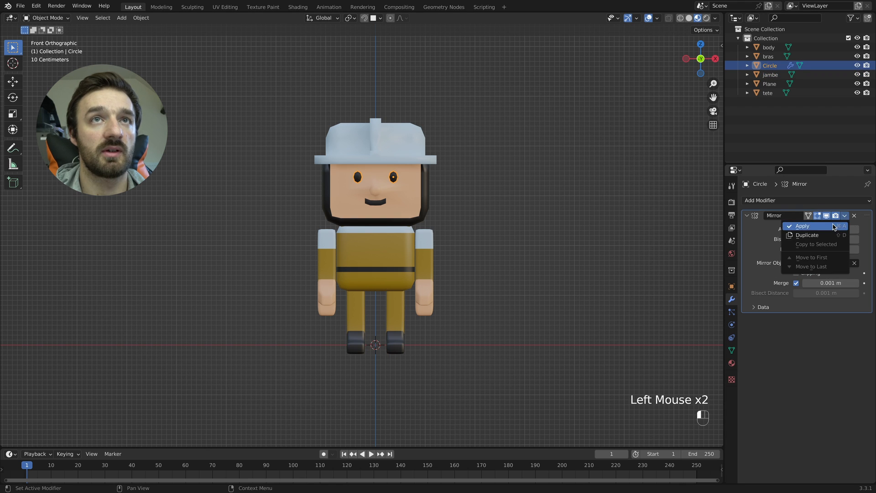
left_click(839, 225)
left_click(447, 214)
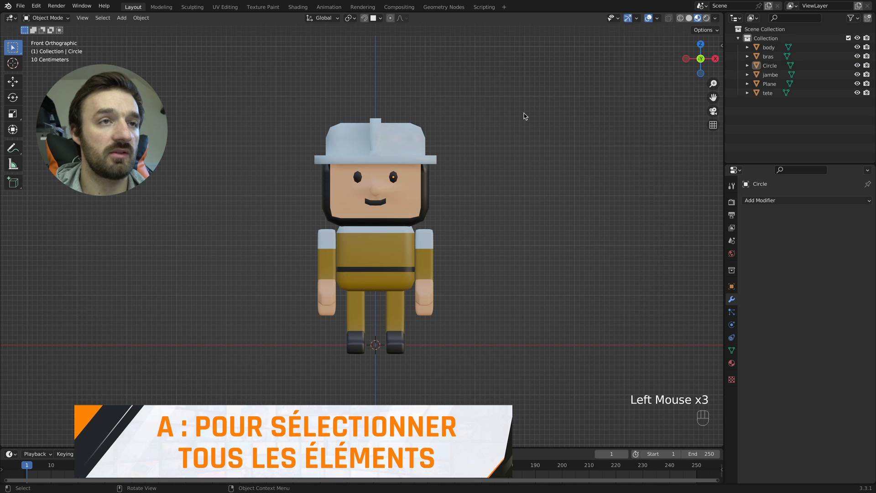
Join all the character's parts into one mesh with body as the active object, and inspect its mesh data
key("a")
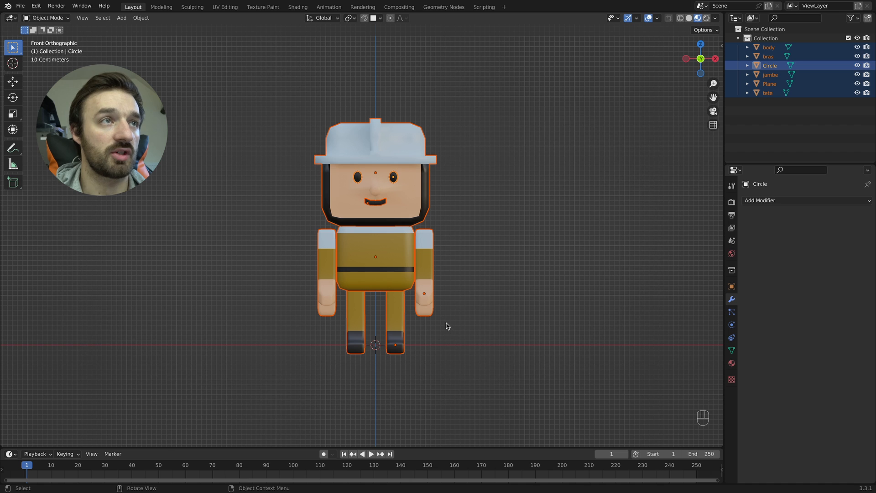
left_click(379, 267, "shift")
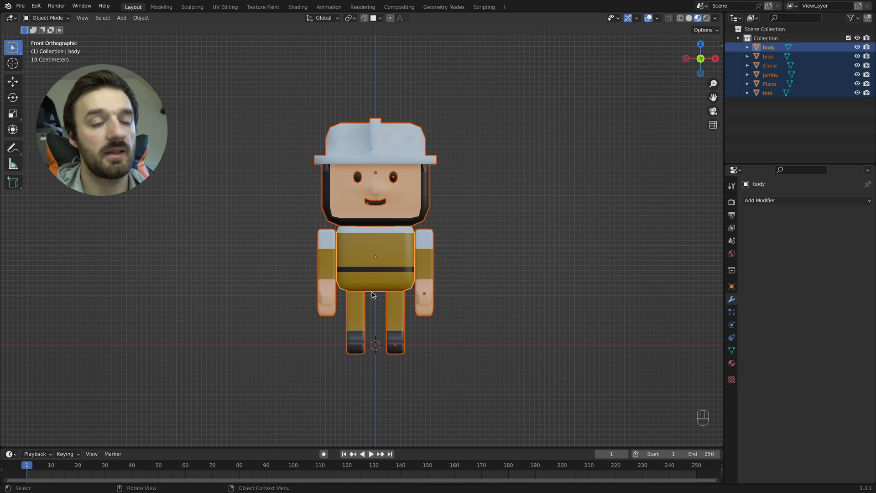
key("super+j")
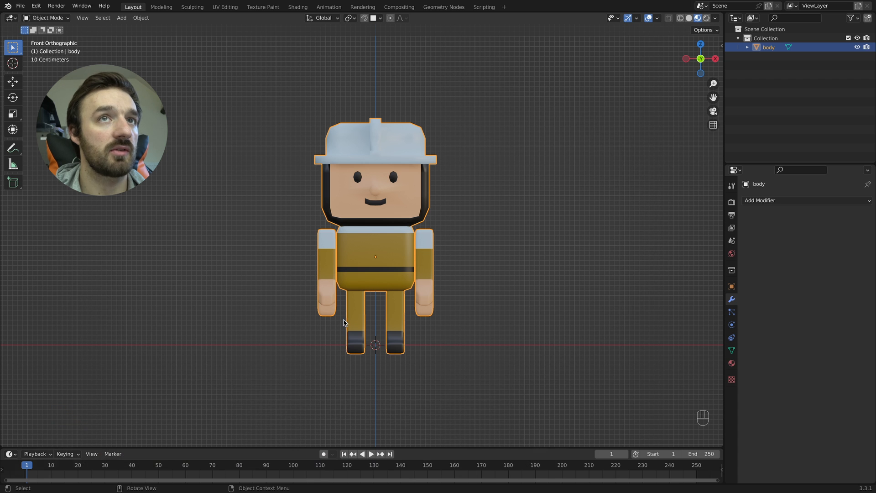
left_click(747, 47)
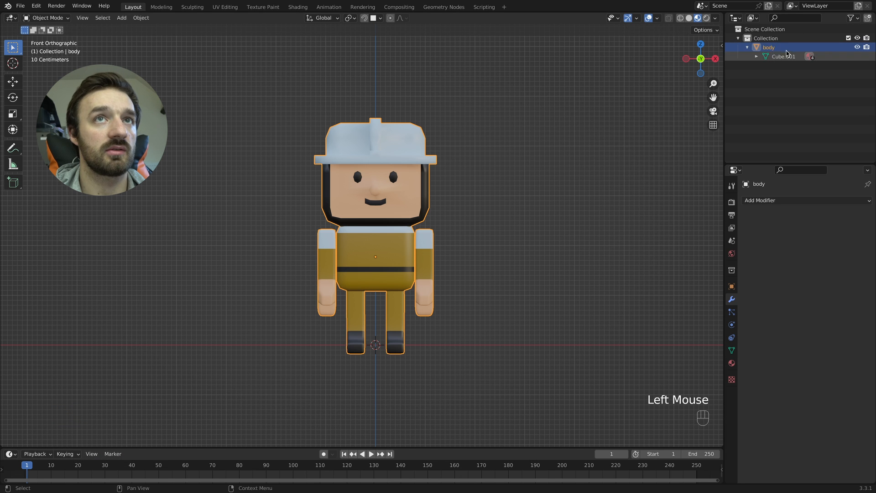
left_click(775, 56)
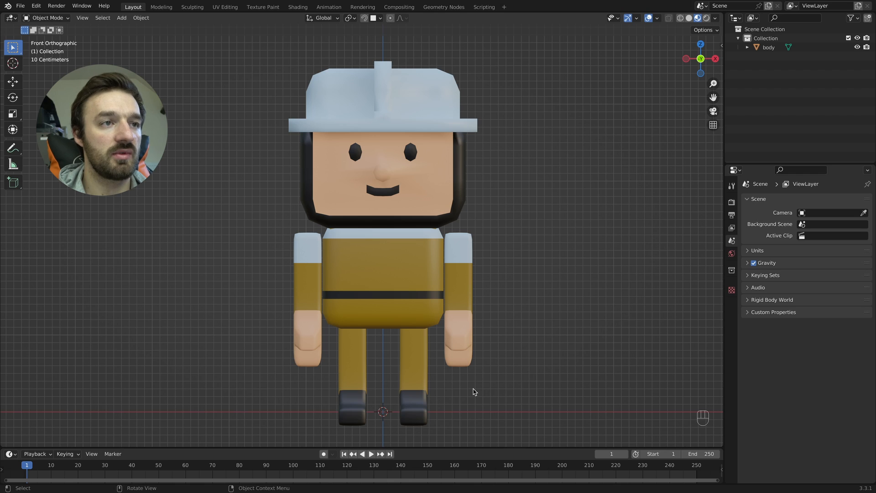
Add a single-bone armature at the origin and show the viewport in wireframe shading
key("shift+a")
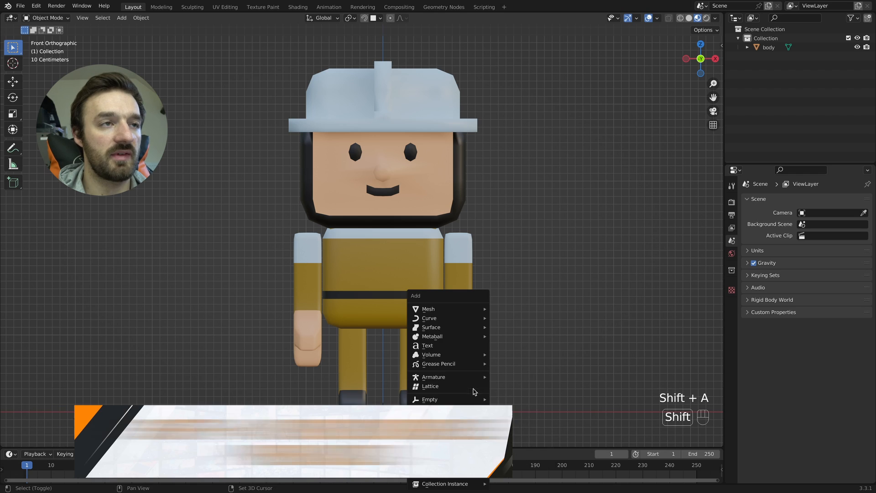
mouse_move(478, 376)
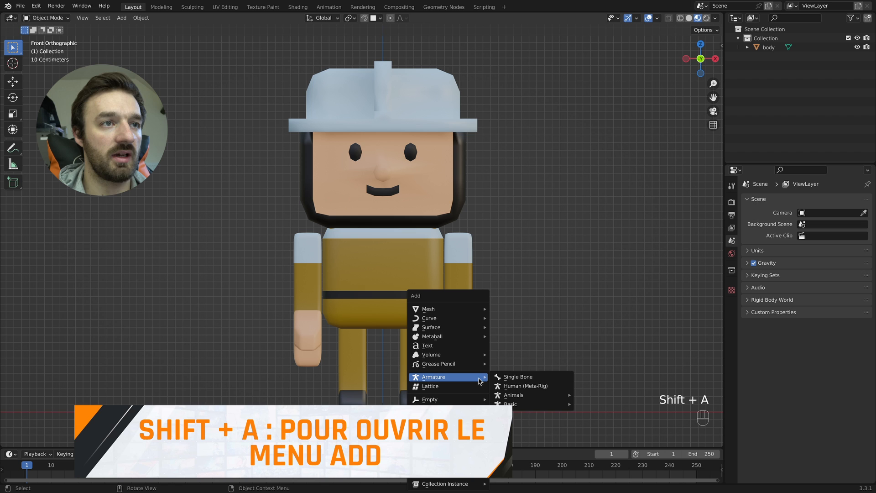
left_click(520, 376)
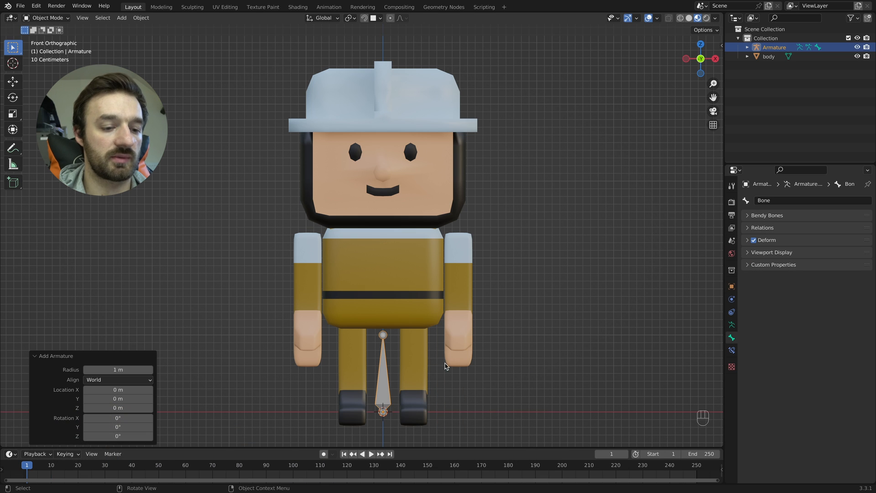
key("z")
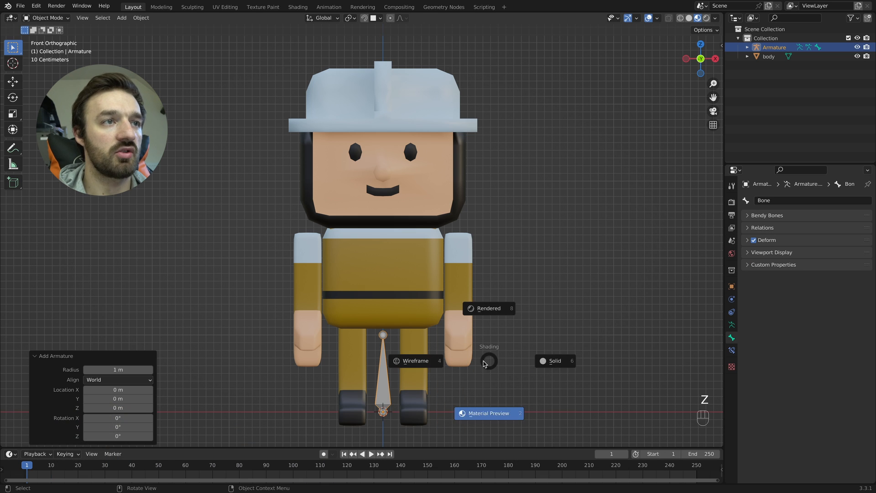
left_click(413, 363)
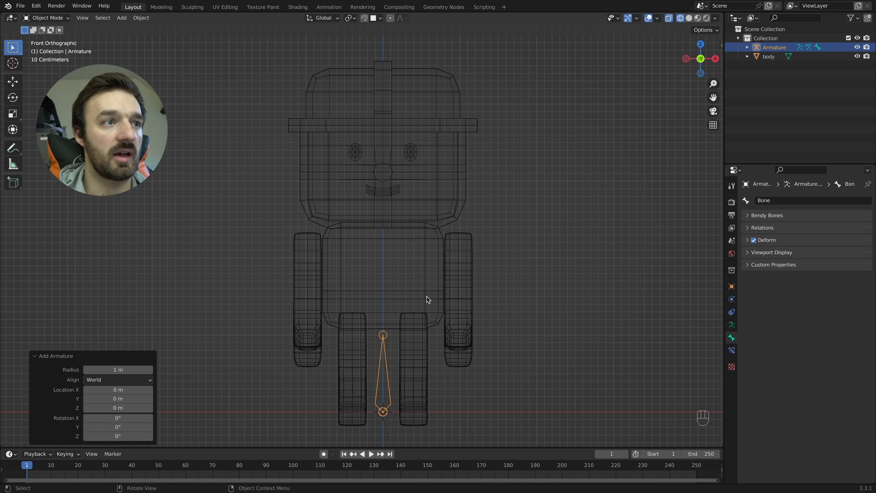
Move the armature up along Z by about 1.1 m so its base sits at the character's hips
key("g")
key("z")
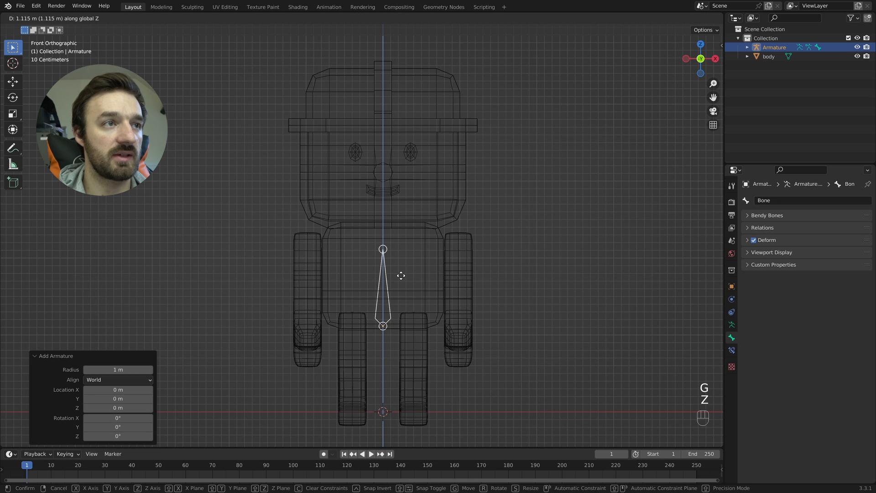
left_click(402, 271)
Enter Edit Mode and lower the bone's upper tip along Z by about 0.36 m
key("Tab")
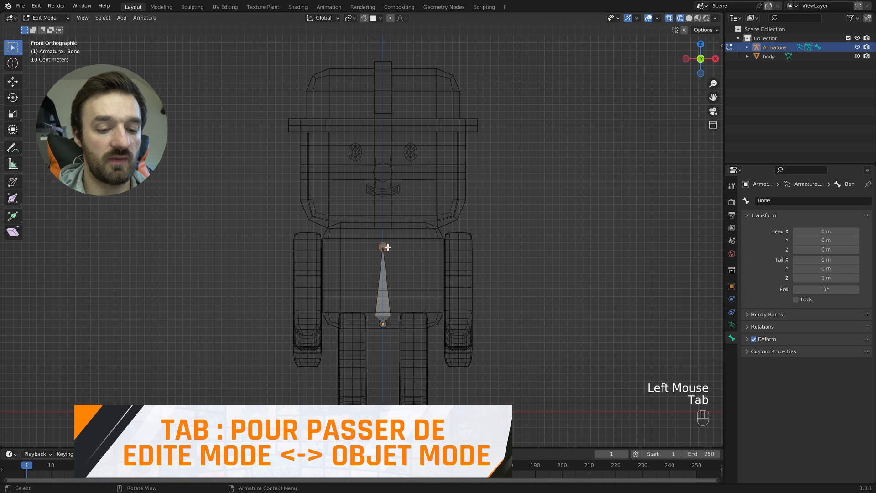
key("g")
key("z")
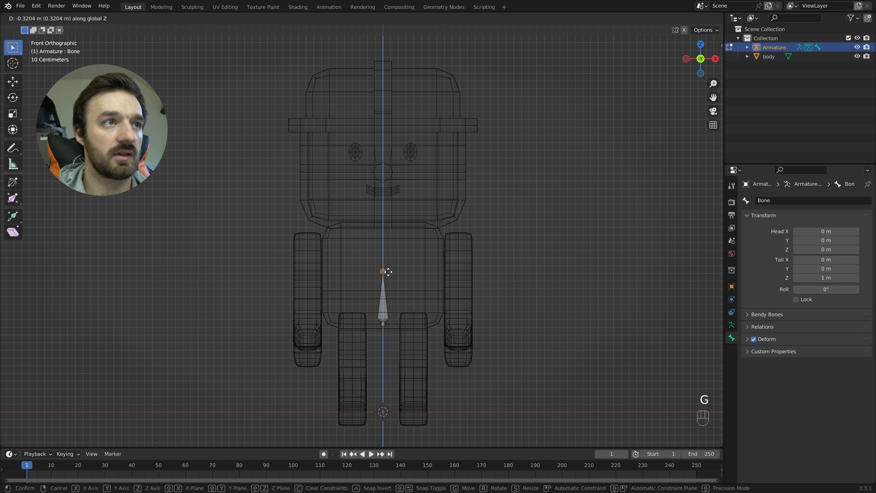
left_click(387, 274)
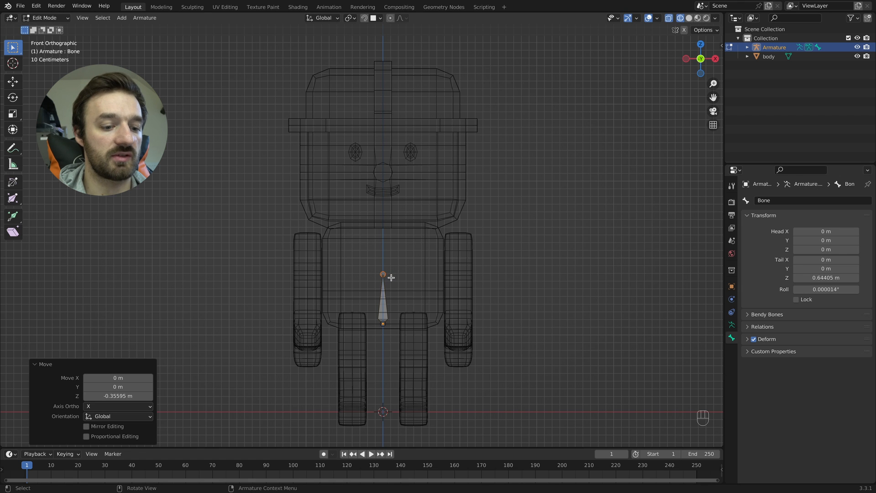
Extrude two bones upward along Z: about 0.64 m to the neck, and about 1.26 m through the head
key("e")
key("z")
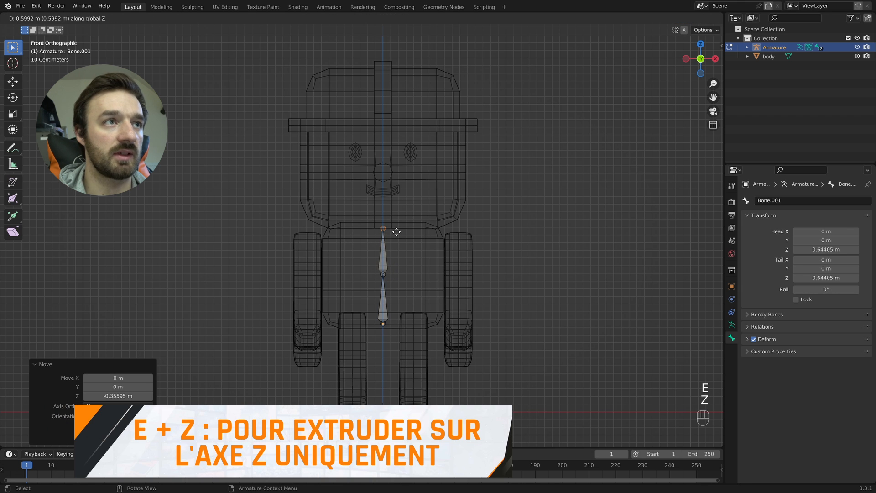
left_click(396, 229)
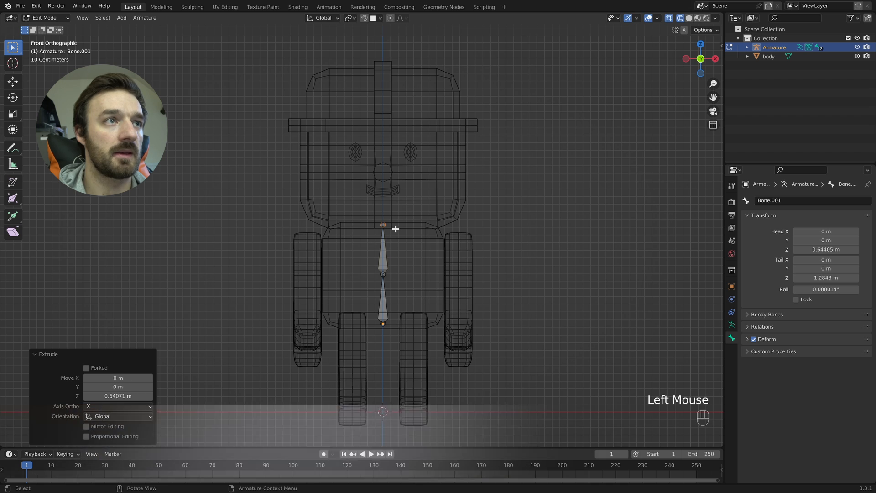
key("e")
key("z")
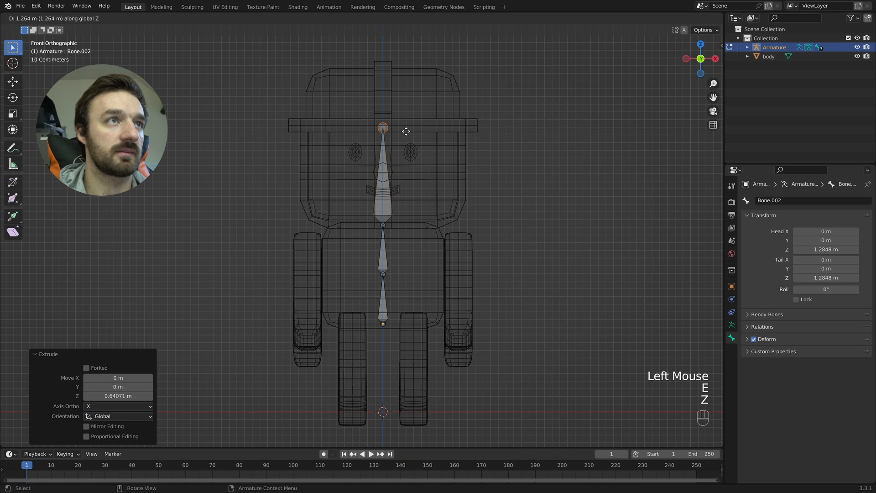
left_click(404, 133)
Extrude a shoulder bone from the neck joint to the top of the +X arm, about 0.98 m across and 0.15 m down
left_click(385, 227)
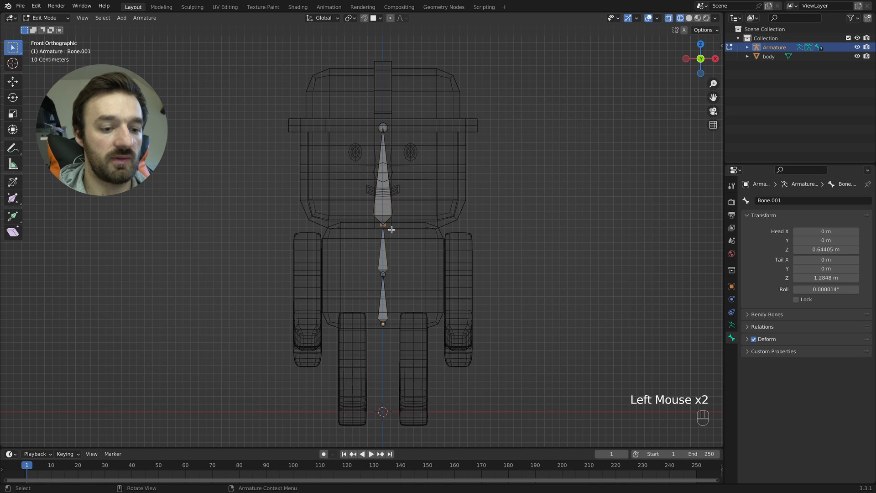
key("e")
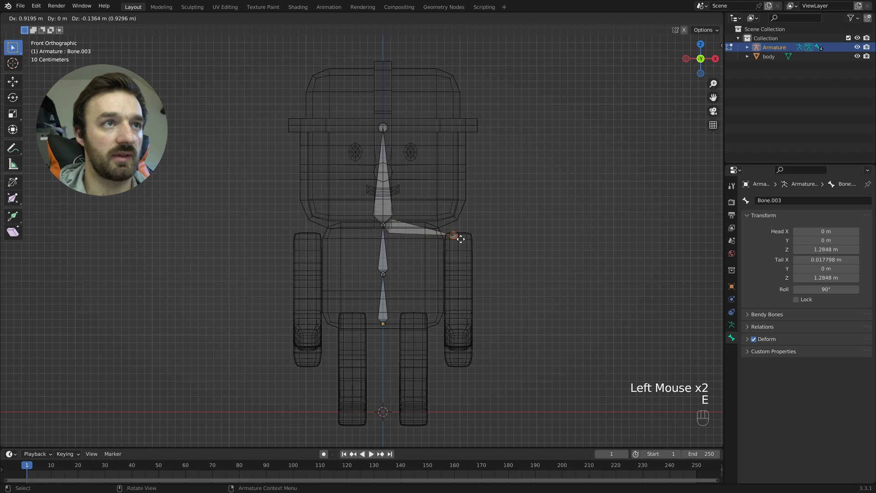
left_click(463, 240)
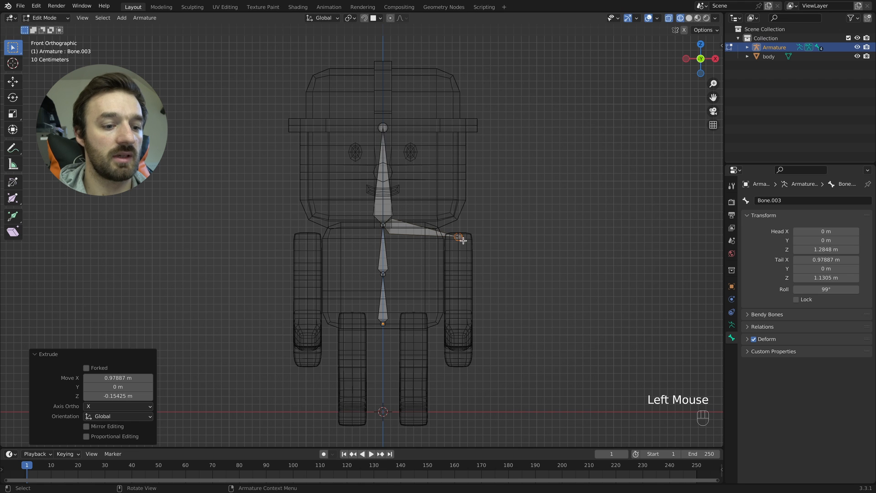
Extrude three bones down the arm along Z for upper arm, forearm and hand, about 0.65 m, 0.63 m and 0.40 m long
key("e")
key("z")
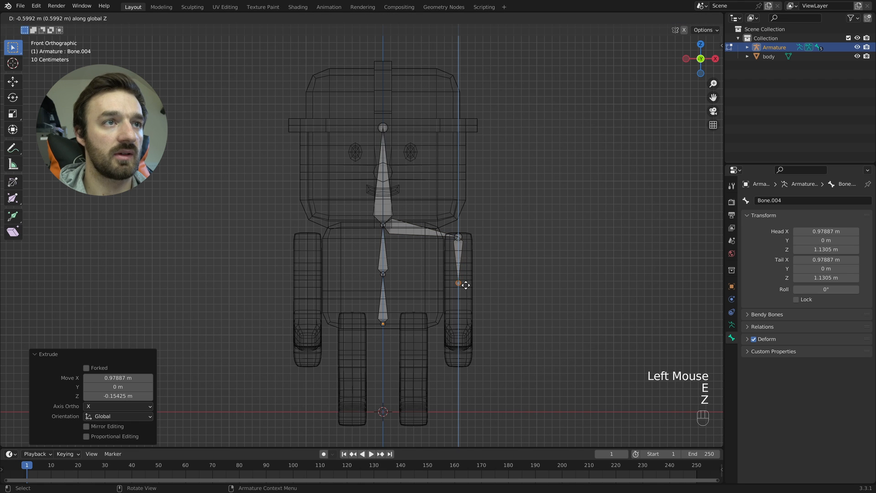
left_click(466, 287)
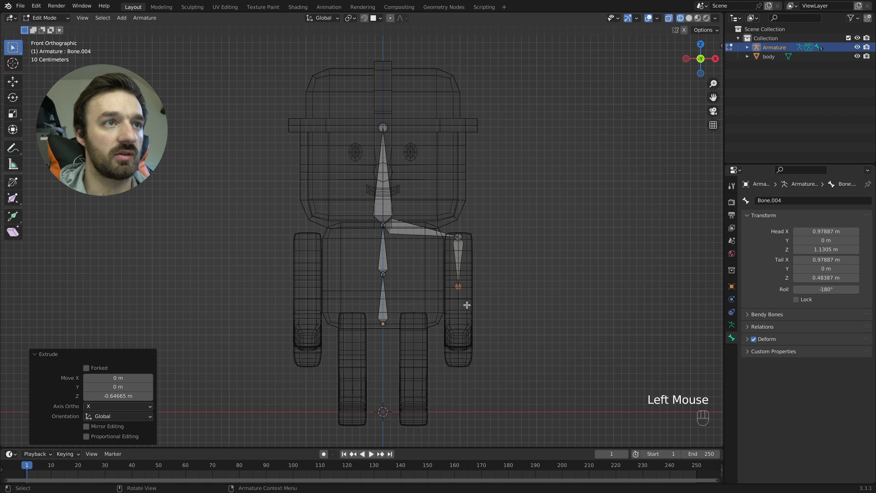
key("e")
key("z")
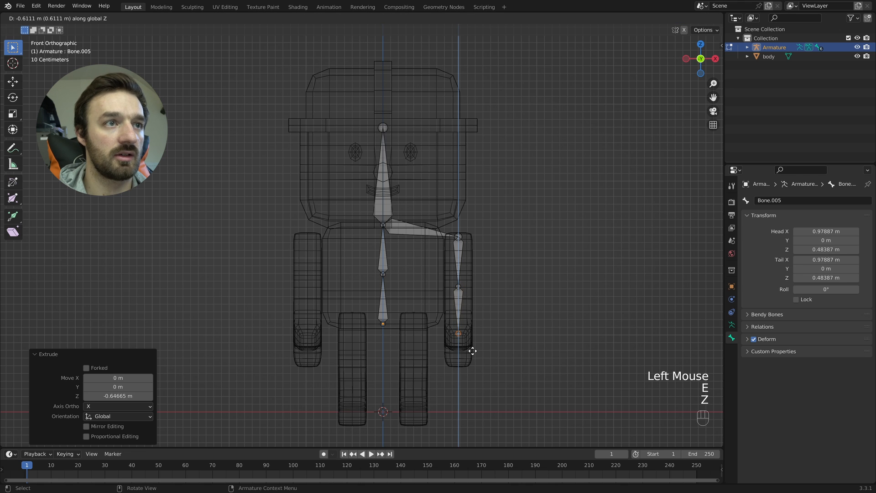
left_click(473, 351)
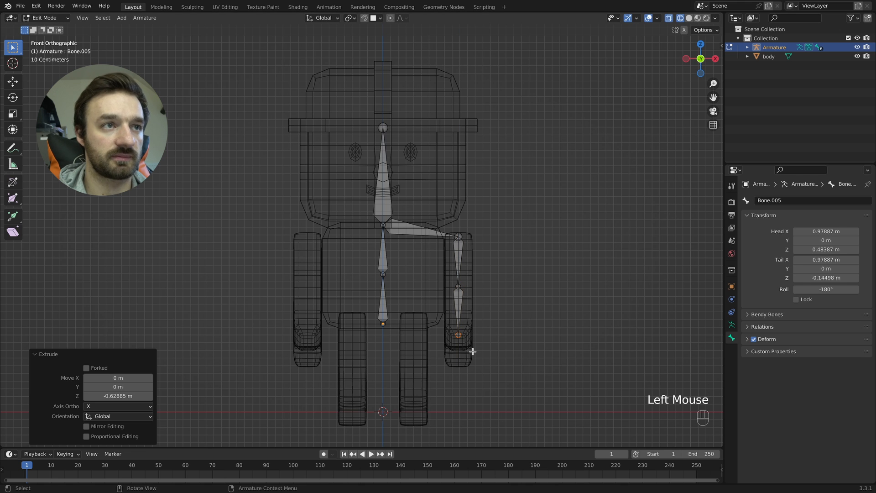
key("e")
key("z")
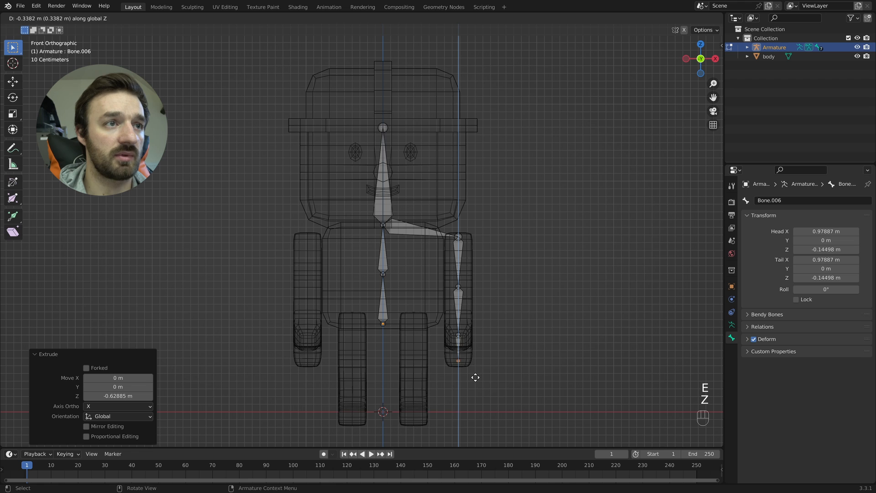
left_click(475, 380)
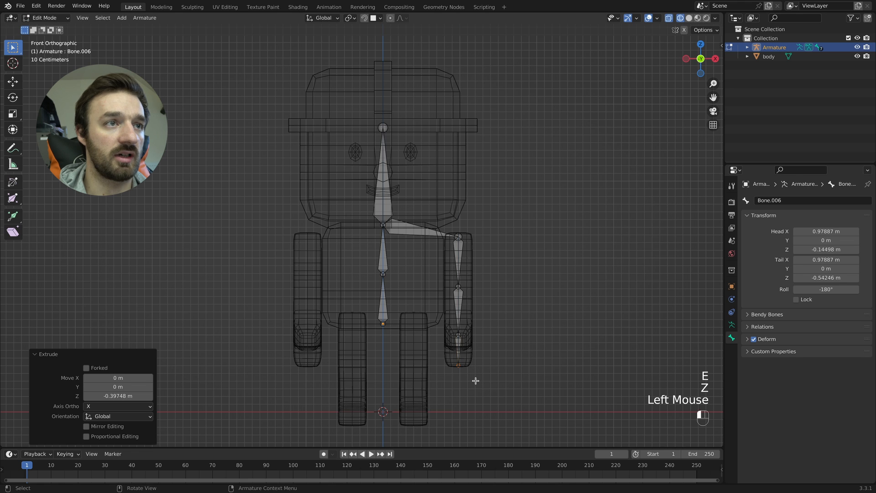
Extrude a hip bone about 0.41 m along X from the base of the spine to the top of the +X leg
left_click(388, 327)
key("e")
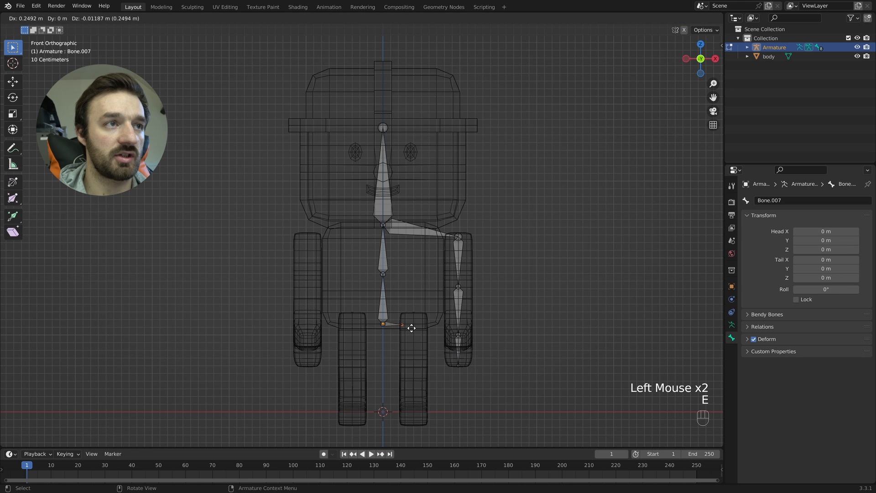
key("x")
left_click(422, 328)
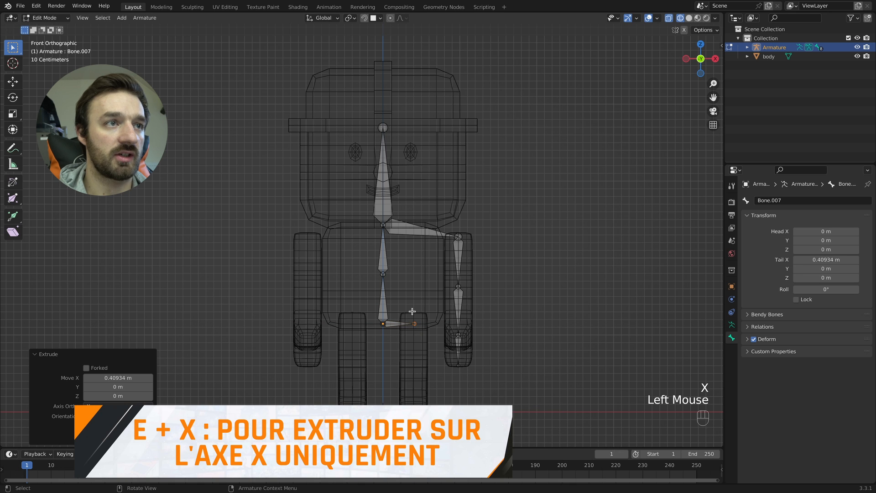
Extrude two bones down the +X leg along Z for thigh and shin, about 0.59 m and 0.61 m long
key("e")
key("z")
left_click(418, 363)
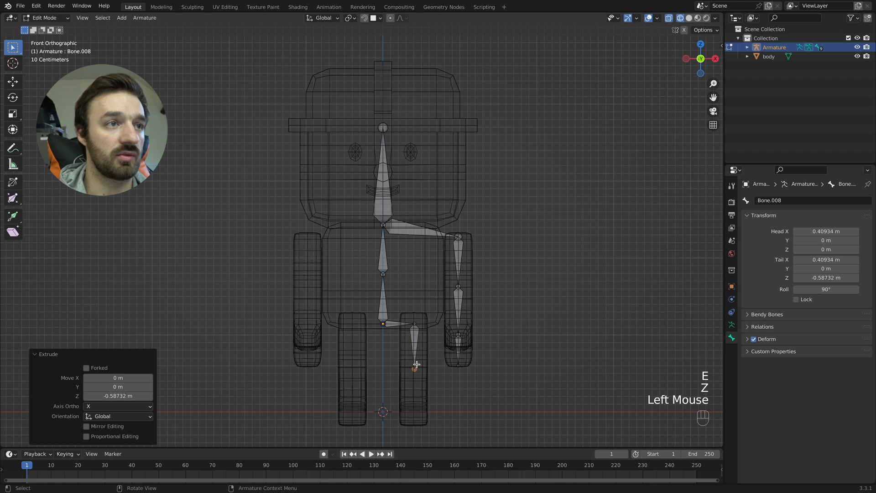
key("e")
key("z")
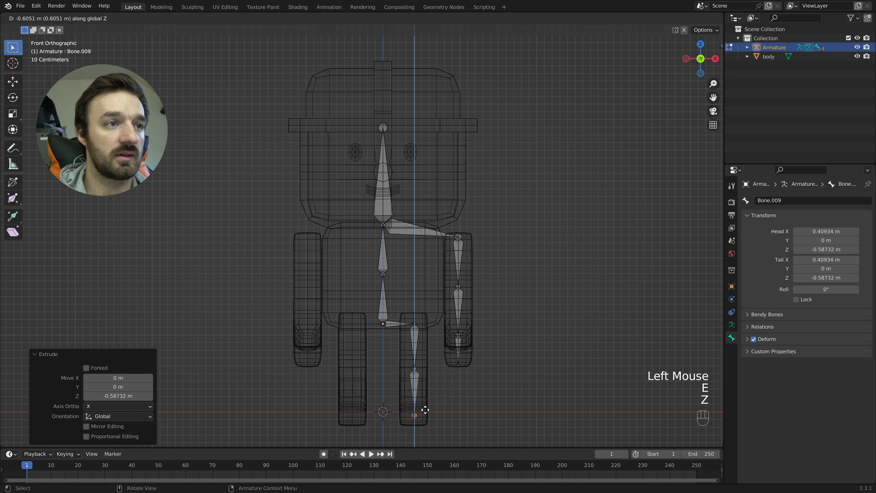
left_click(425, 409)
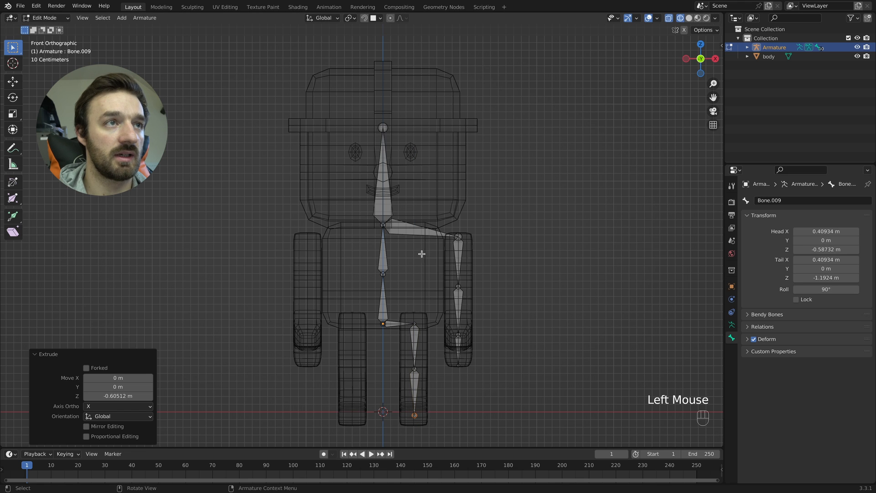
Delete the connecting bones from the neck to the arm and from the spine base to the leg
left_click(416, 233)
key("x")
left_click(412, 234)
left_click(399, 324)
key("x")
left_click(400, 322)
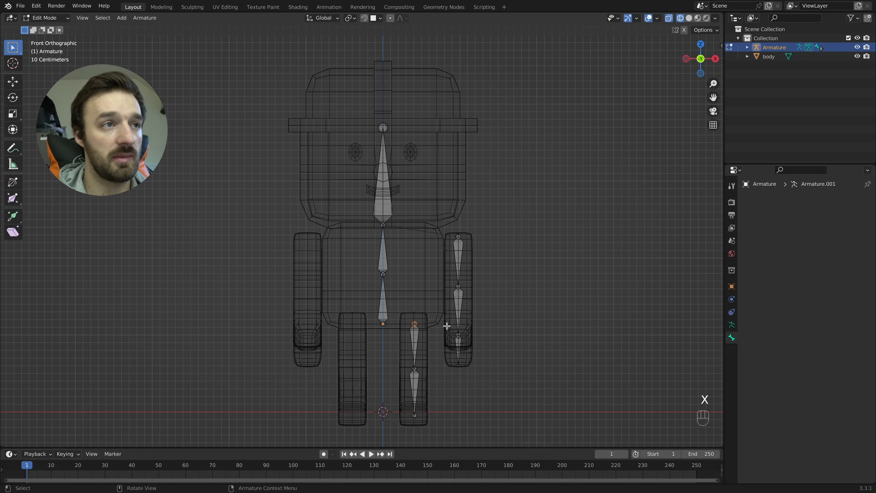
In side view, extrude two foot bones from the ankle along -Y, about 0.20 m and 0.15 m long
key("KP_3")
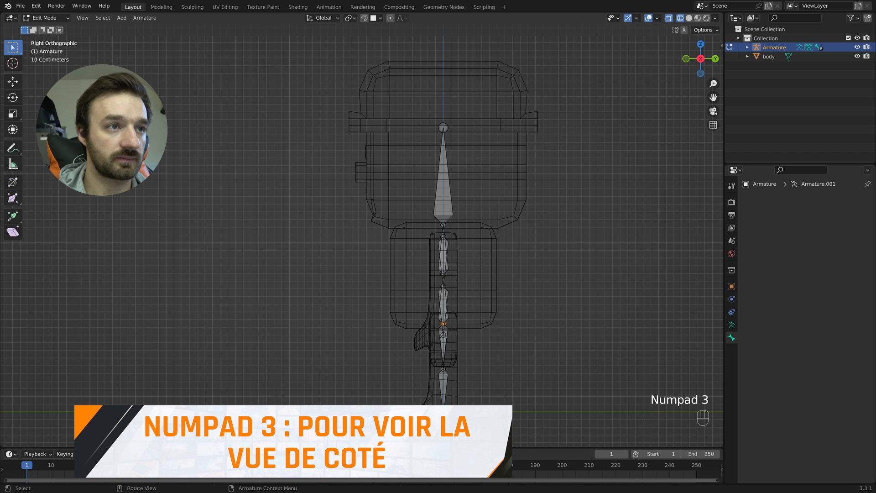
left_click(443, 414)
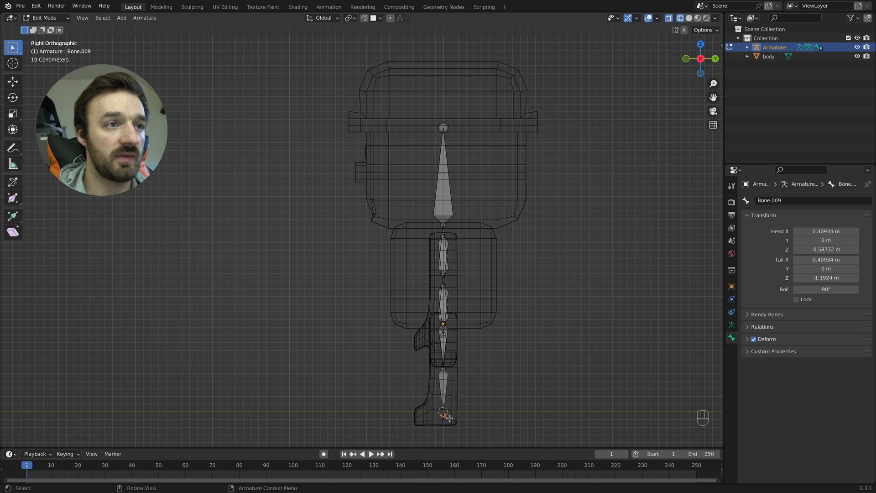
key("e")
key("y")
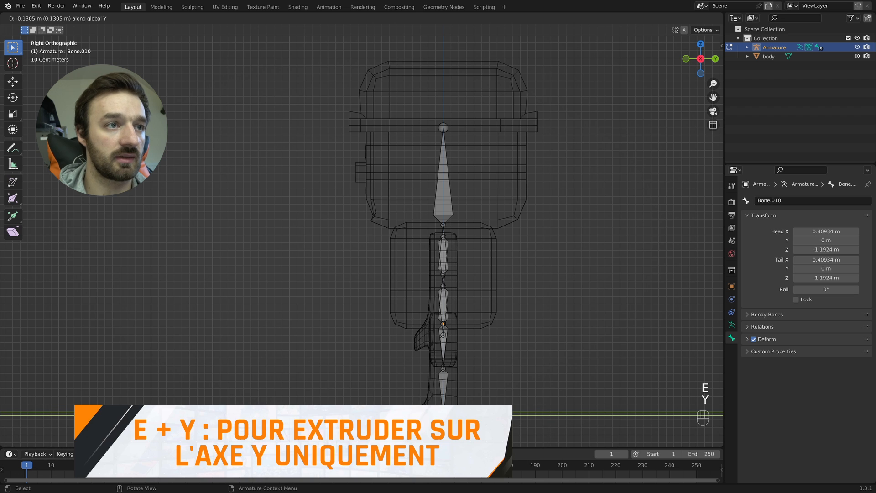
left_click(428, 415)
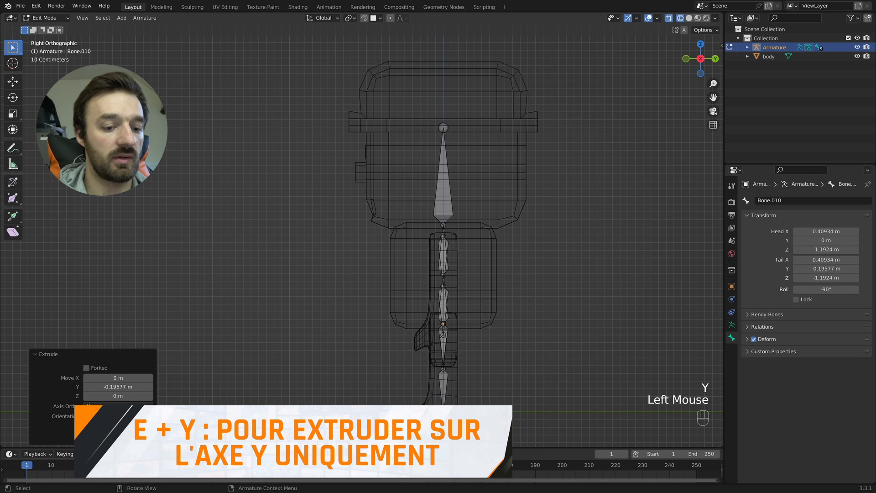
key("e")
key("y")
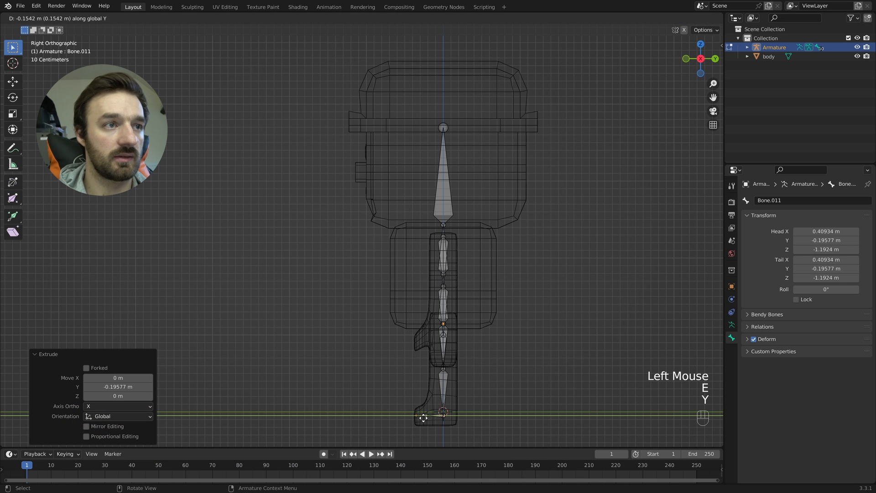
left_click(419, 415)
Extrude two thumb bones from the wrist joint: about 0.19 m along -Y, and about 0.17 m further forward and 0.09 m down
middle_click_drag(451, 339, 483, 350)
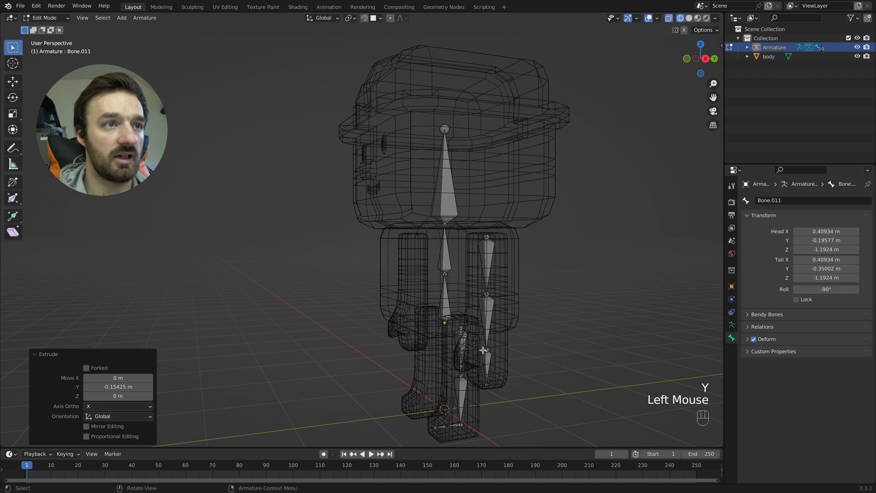
left_click(486, 349)
key("KP_3")
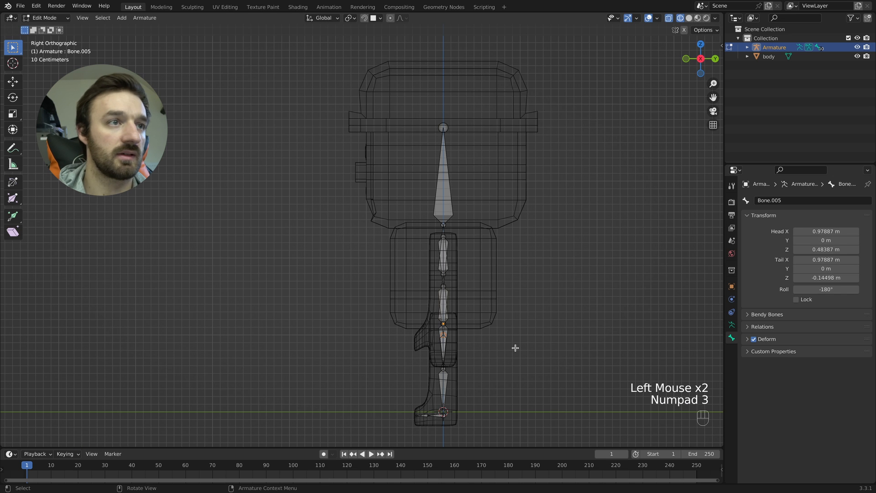
key("e")
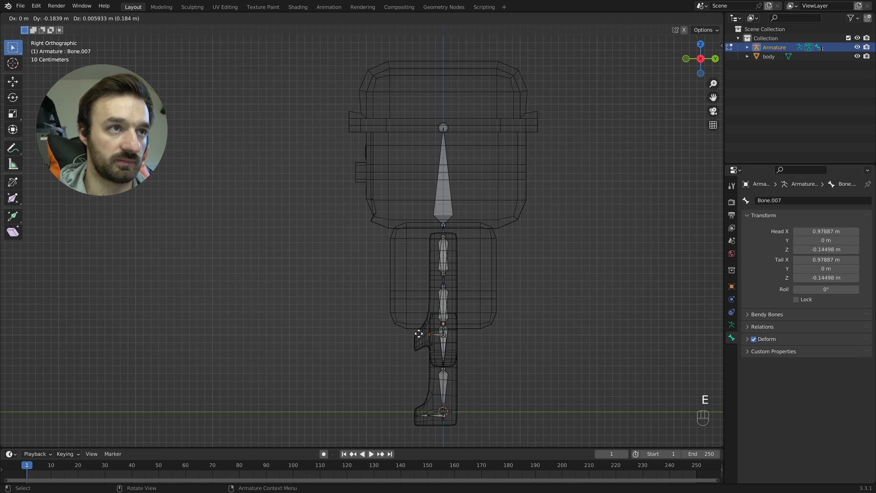
left_click(416, 334)
key("e")
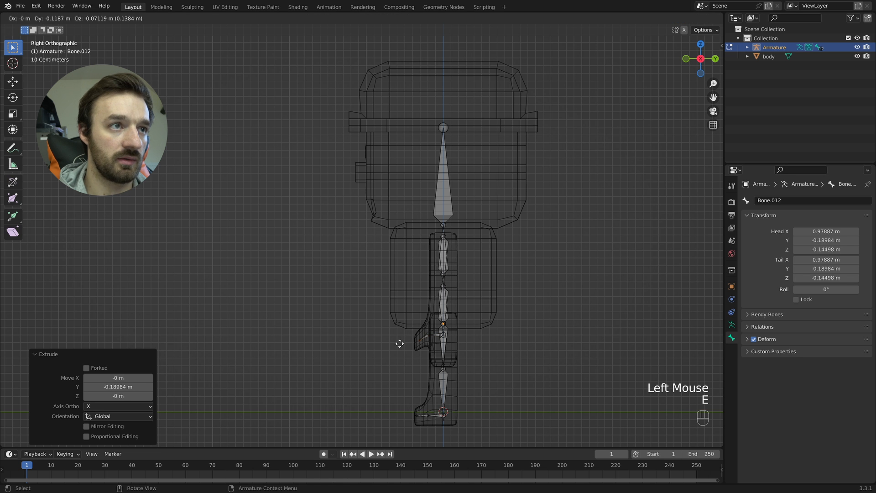
left_click(401, 344)
mouse_move(401, 344)
middle_mouse_down()
mouse_move(374, 338)
mouse_move(401, 344)
middle_mouse_up()
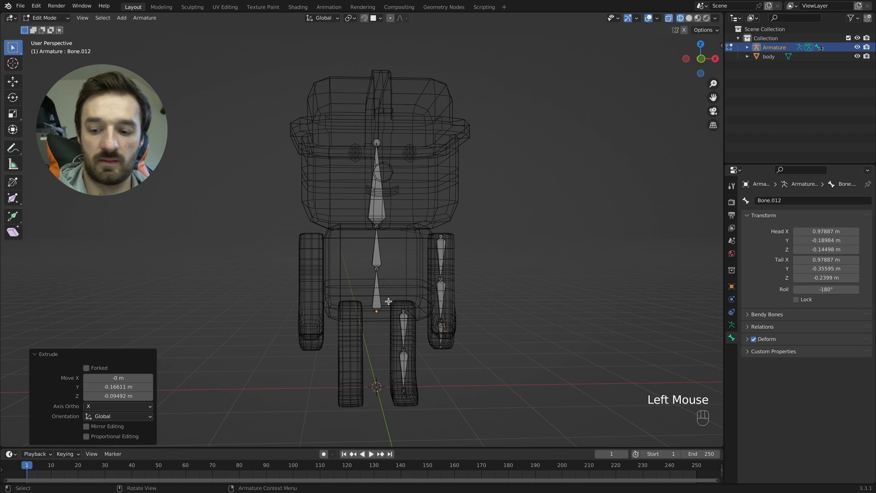
In front view, rename the lowest spine bone as Pelvis
key("KP_1")
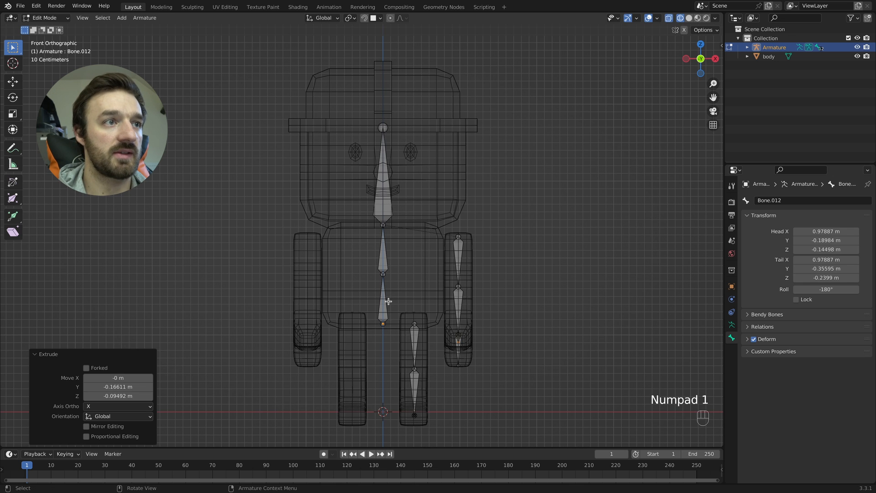
left_click(387, 301)
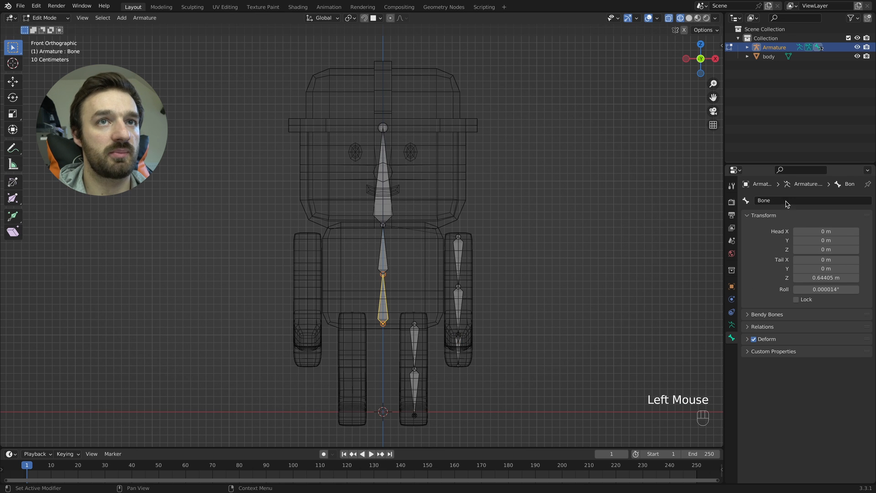
double_click(784, 201)
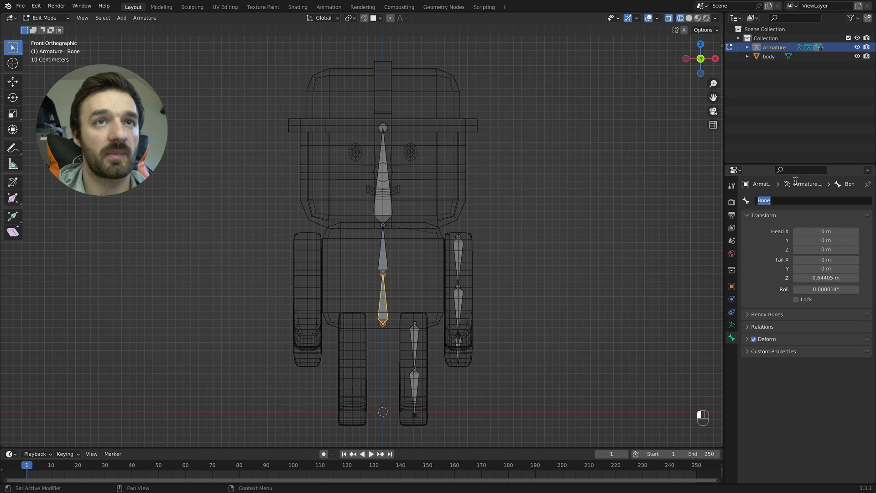
type("Pelvis")
key("Return")
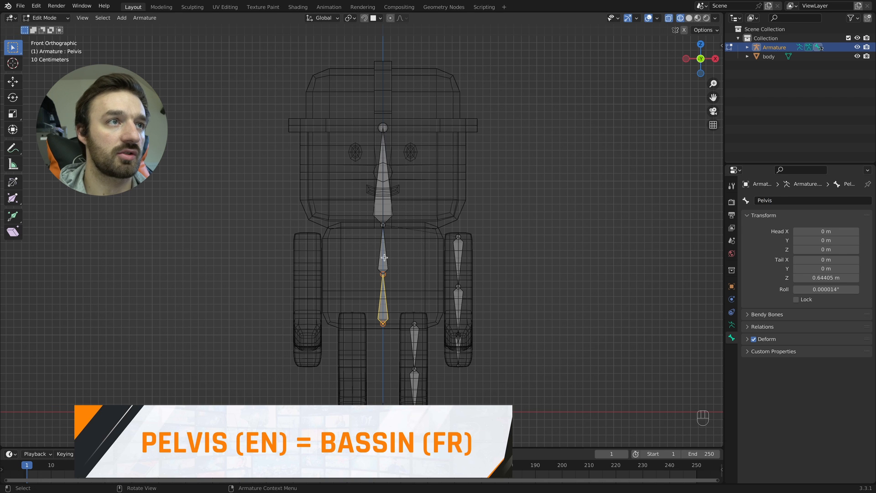
Rename the upper spine bone, between the lowest bone and the neck, as root
left_click(384, 257)
double_click(811, 201)
type("r")
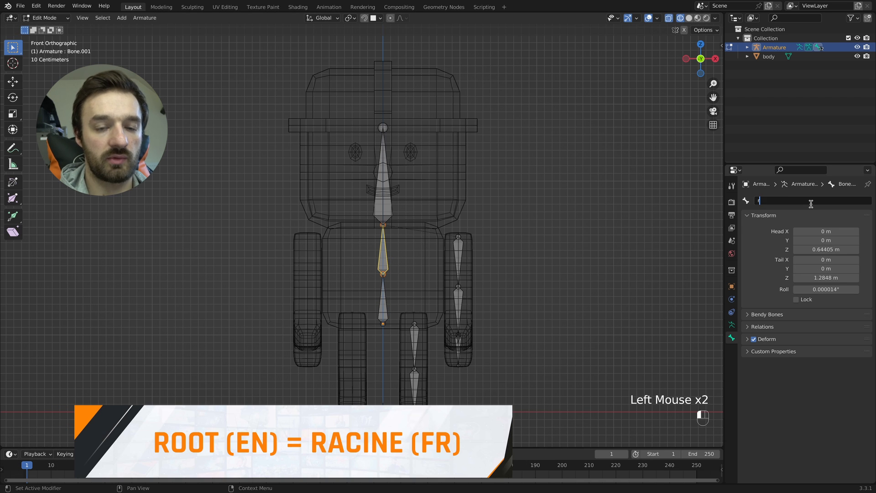
type("oot")
key("Return")
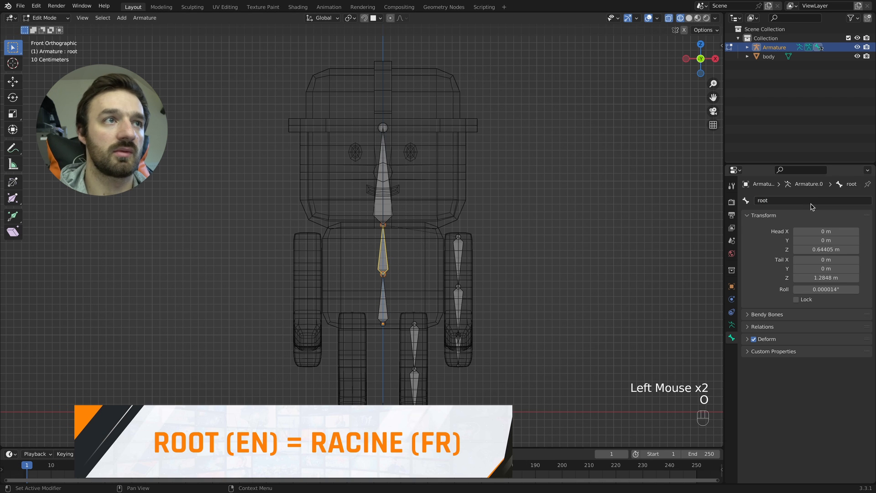
Rename the large bone running through the character's head as head
left_click(383, 210)
double_click(821, 199)
type("hean")
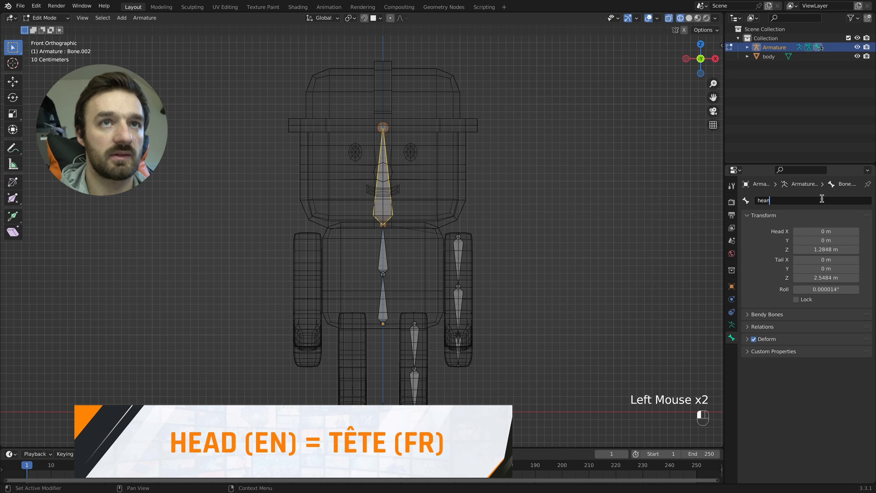
key("Return")
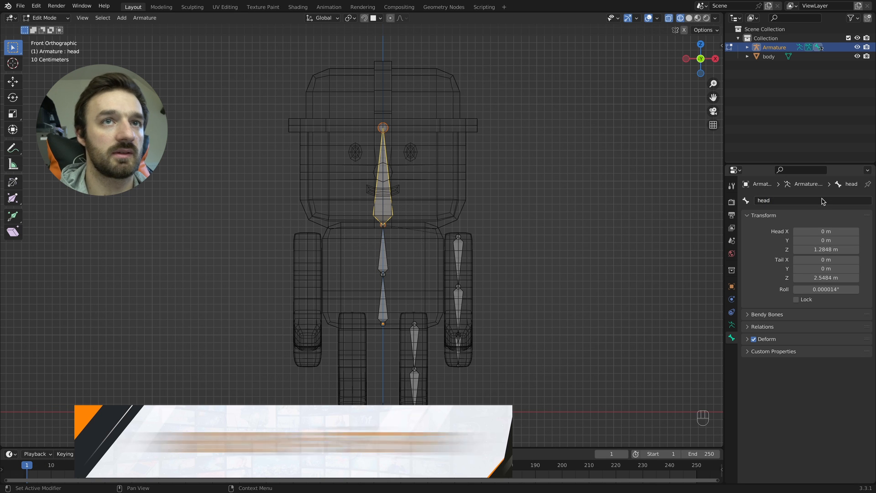
Rename the upper bone of the +X arm as Left-shoulder
left_click(460, 253)
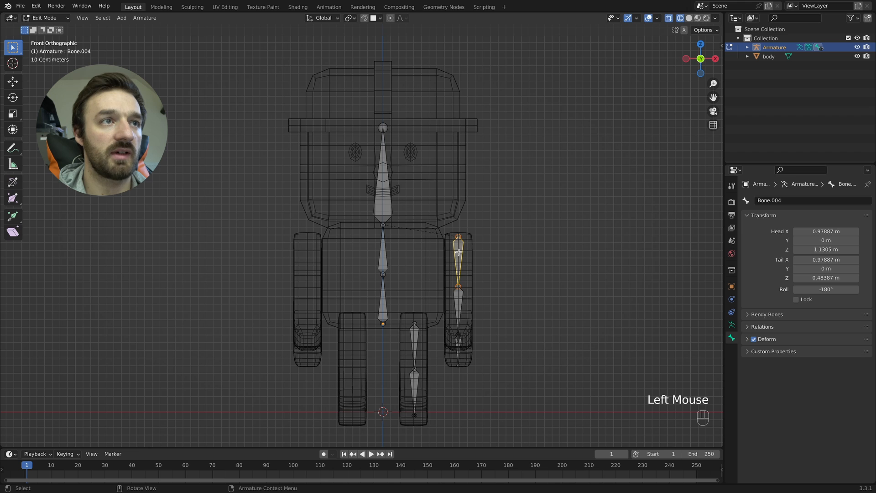
double_click(789, 201)
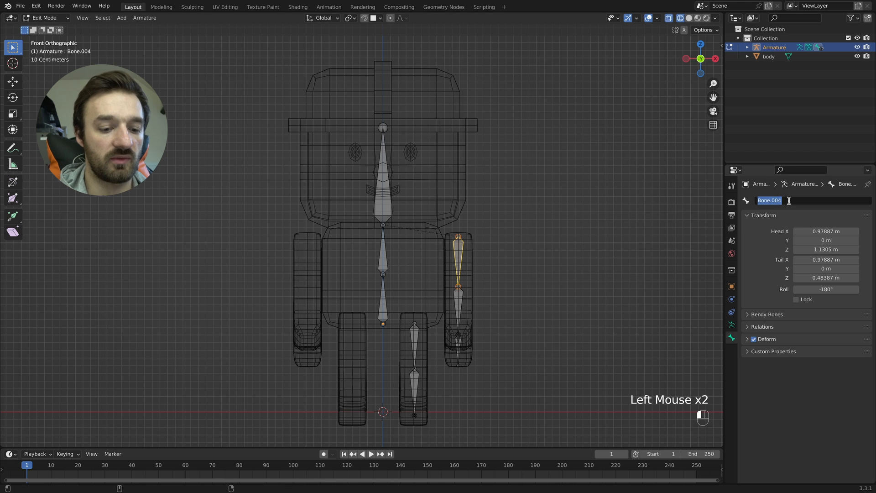
type("L")
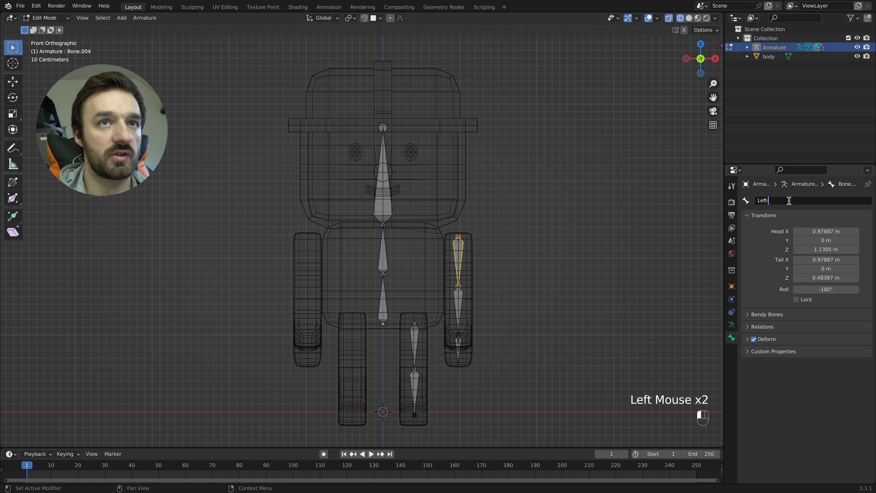
type("eft-shoulder")
key("Return")
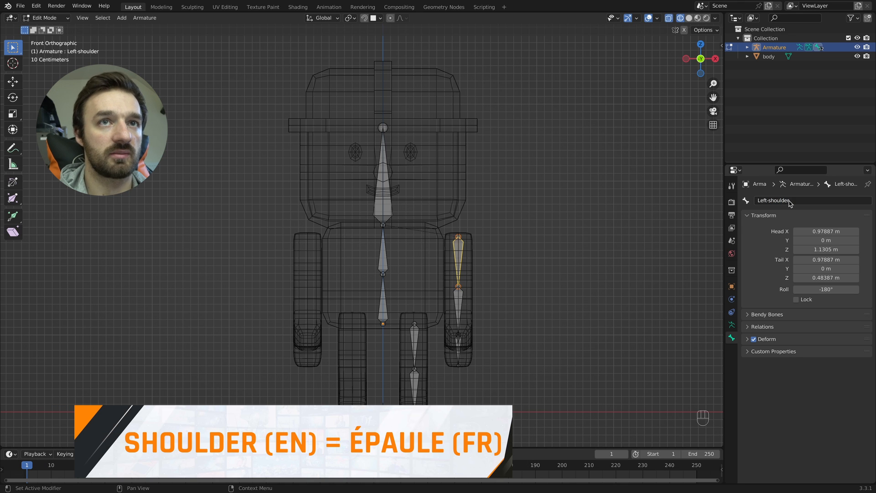
Rename the middle bone of the +X arm as Left-forearm
left_click(458, 312)
double_click(791, 200)
type("Left")
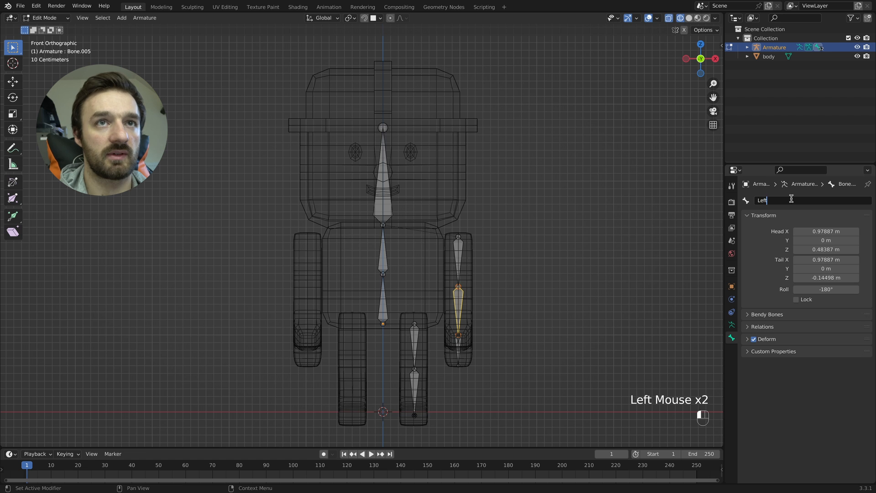
type("-forearm")
key("Return")
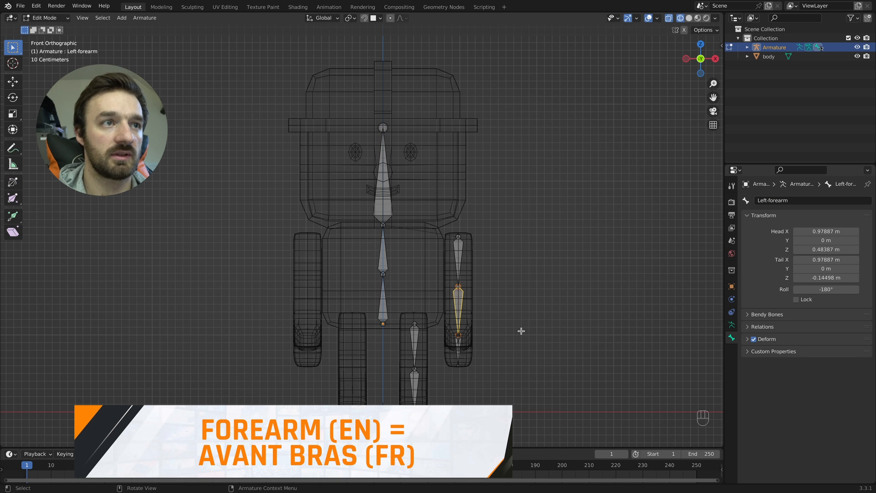
Rename the lowest vertical bone of the +X arm, below the wrist joint, as Left-hand
middle_click_drag(457, 352, 494, 350)
left_click(494, 351)
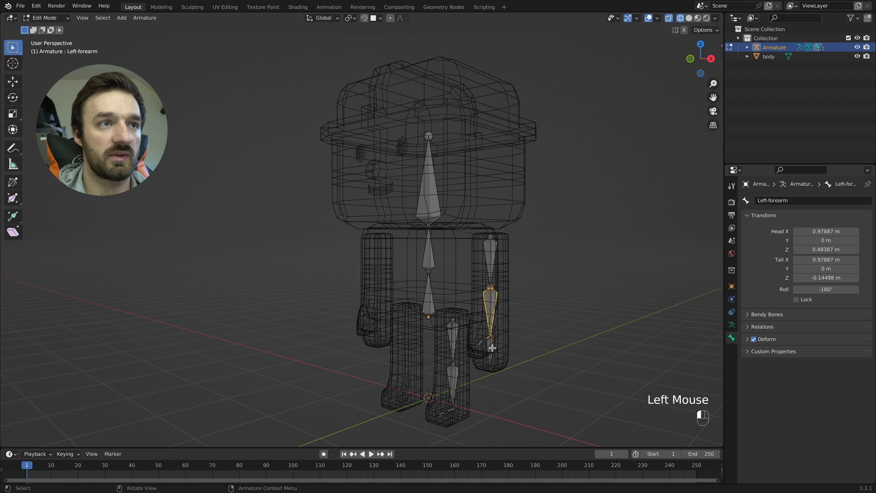
left_click(803, 200)
type("L")
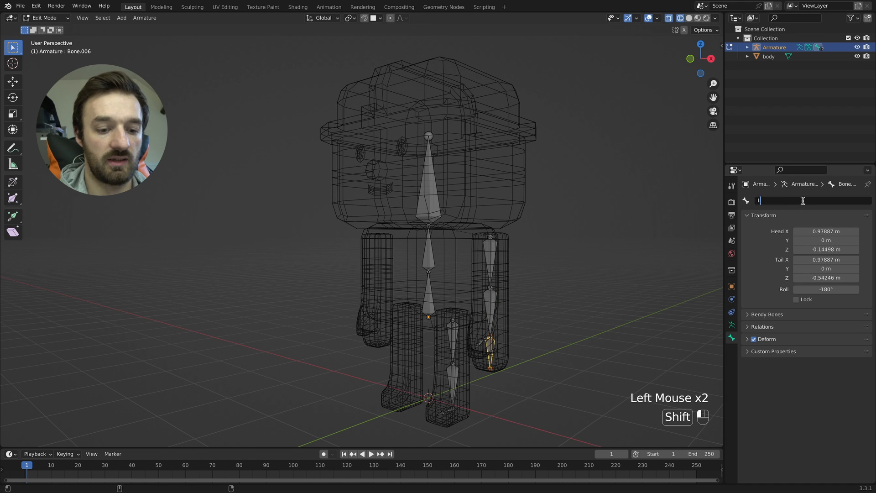
type("eft-hand")
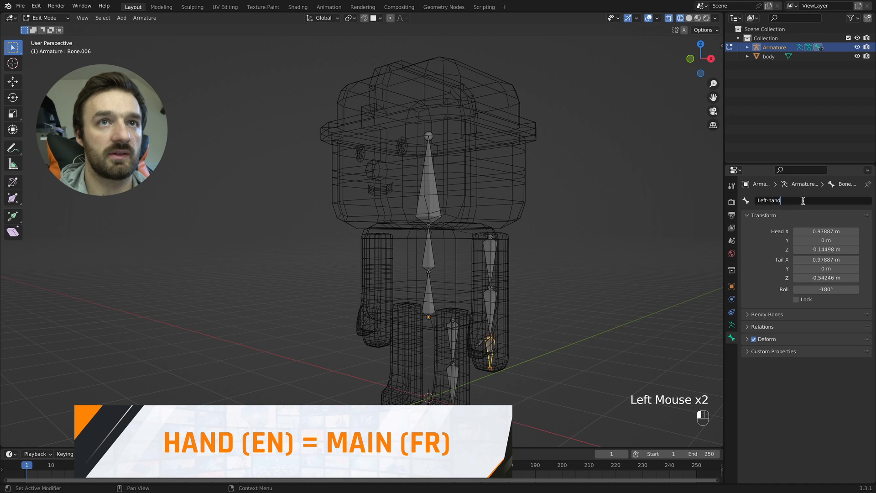
key("Return")
Rename the short horizontal bone at the wrist of the +X arm as left-thumb
left_click(484, 339)
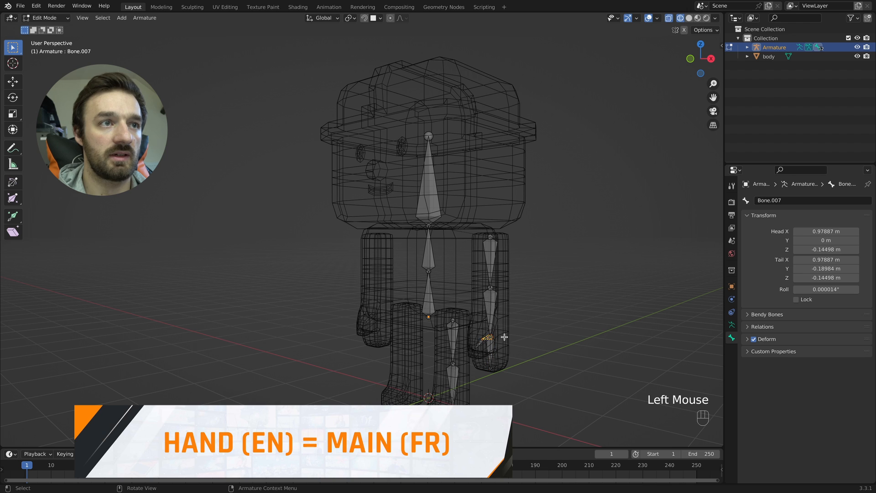
double_click(778, 200)
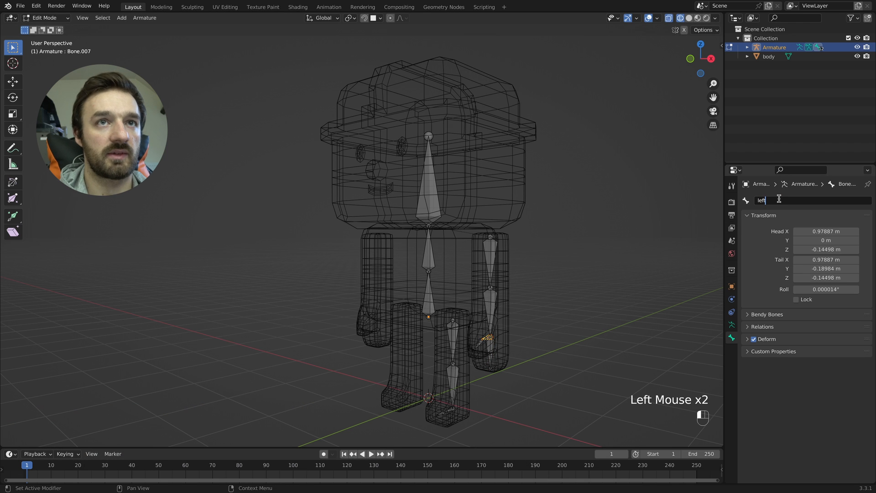
type("th")
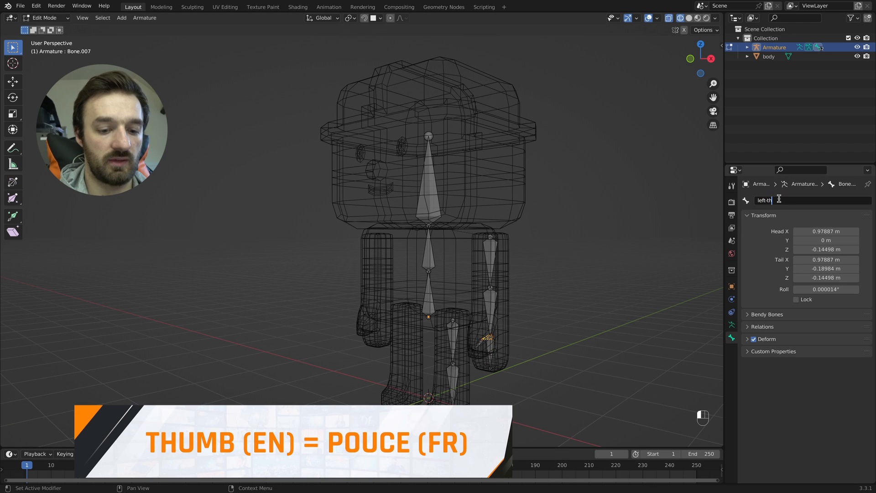
type("umb")
key("Return")
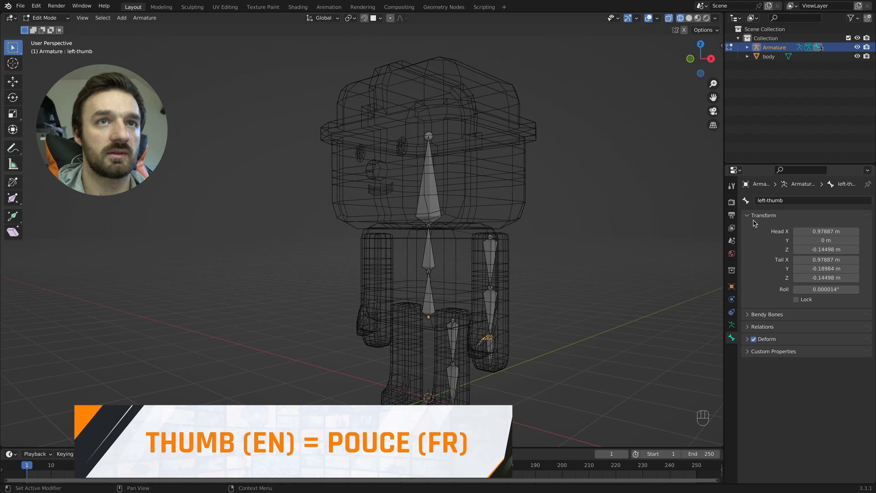
Rename the small angled bone at the tip of the +X arm's thumb as left-thumb-end
left_click(481, 343)
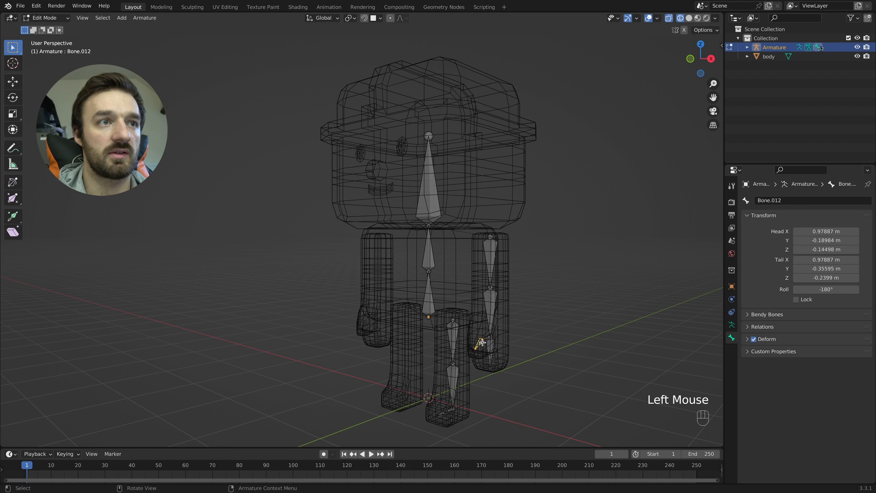
left_click(793, 200)
left_click(794, 199)
type("left-thumb-end")
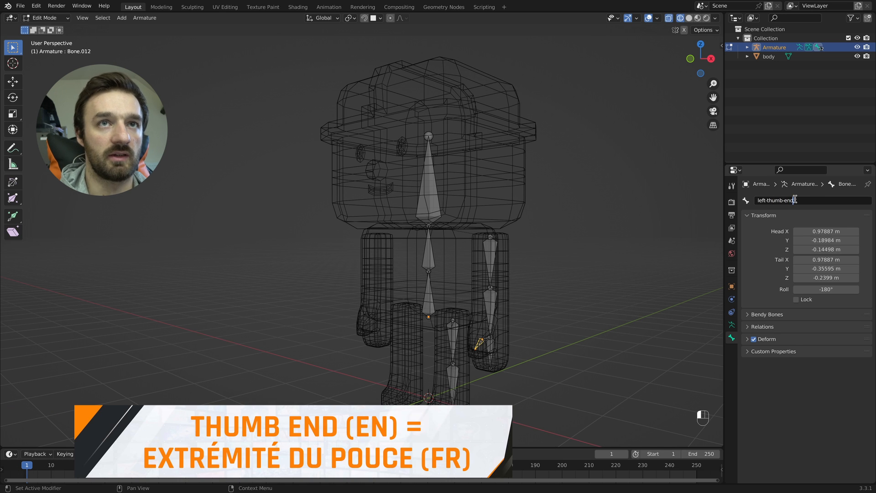
key("Return")
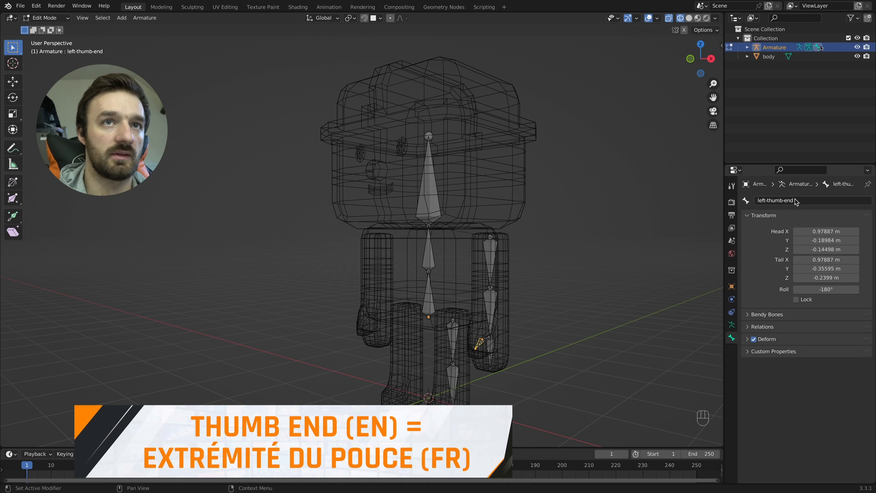
Rename the upper bone of the +X leg as left-thig
left_click(459, 339)
double_click(835, 201)
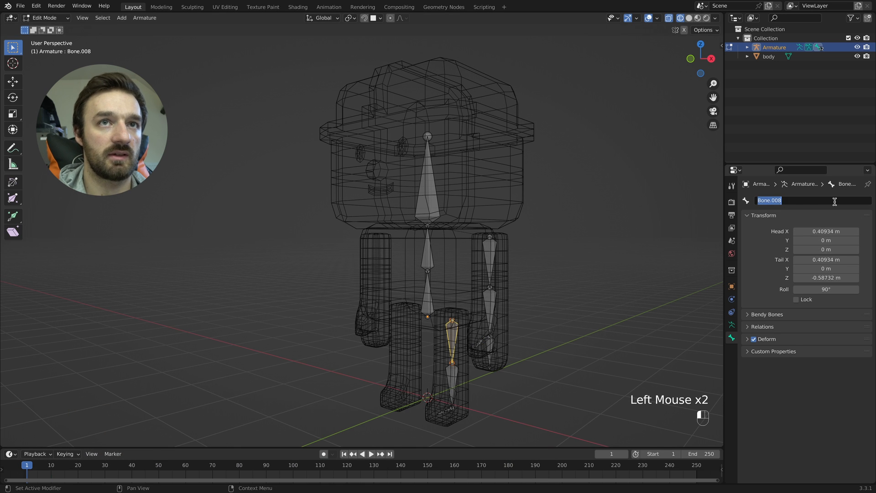
type("left")
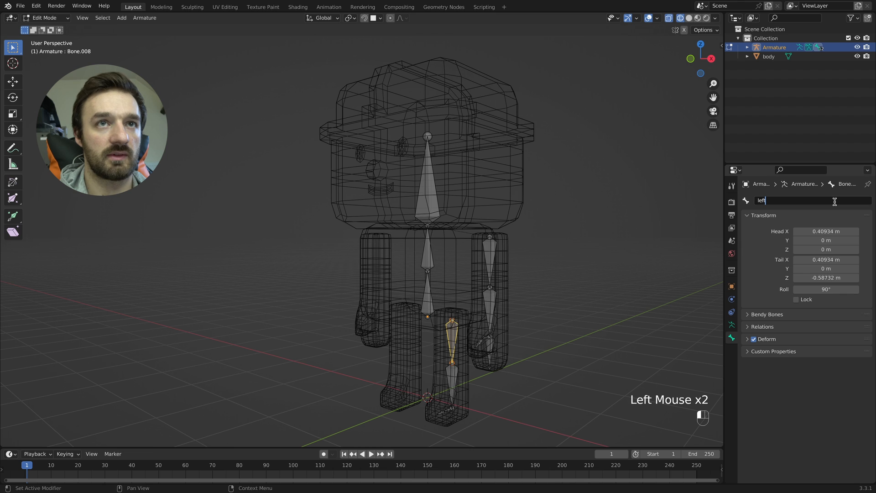
type("-thig")
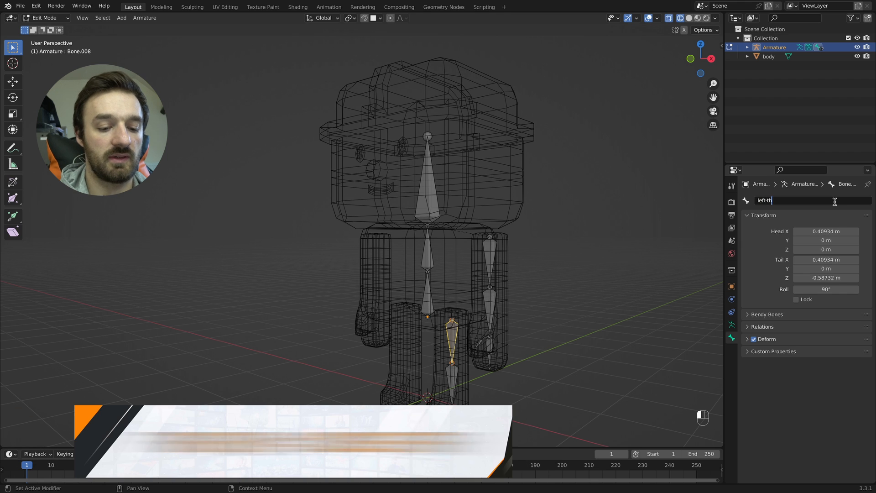
key("Return")
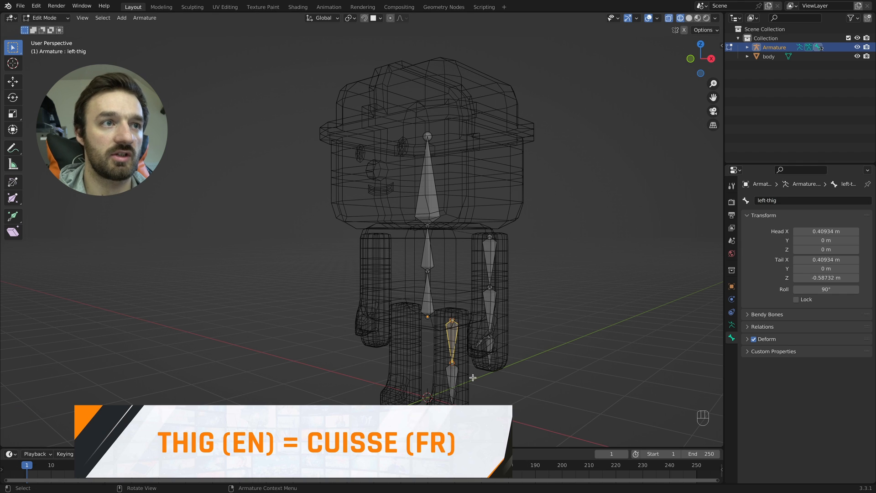
Rename the lower bone of the +X leg, below the knee joint, as left-leg
left_click(455, 379)
double_click(792, 199)
type("left-leg")
key("Return")
Rename the rear horizontal bone in the +X foot, starting at the ankle, as left-foot
middle_click_drag(500, 402, 461, 389)
left_click(457, 433)
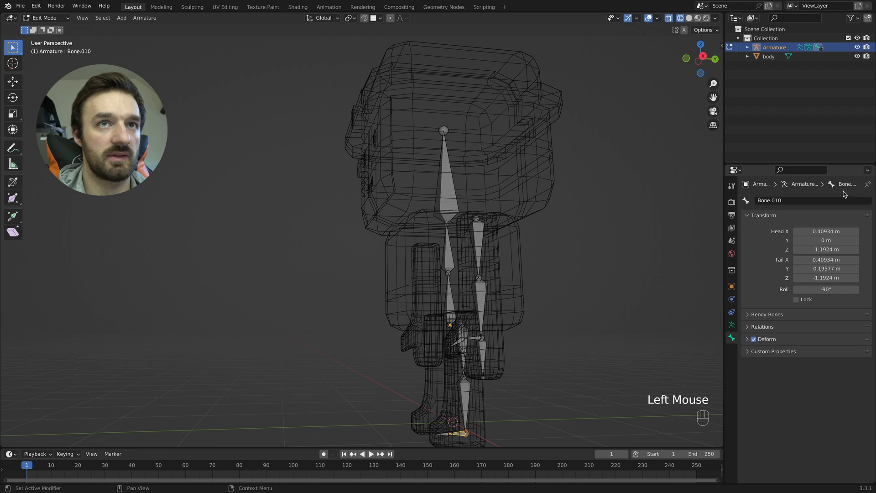
left_click(829, 200)
left_click(830, 200)
key("BackSpace")
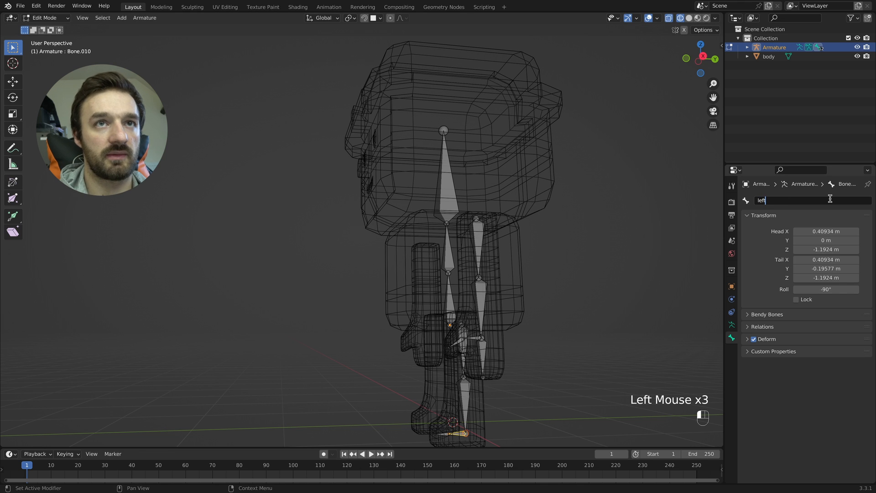
type("left-fo")
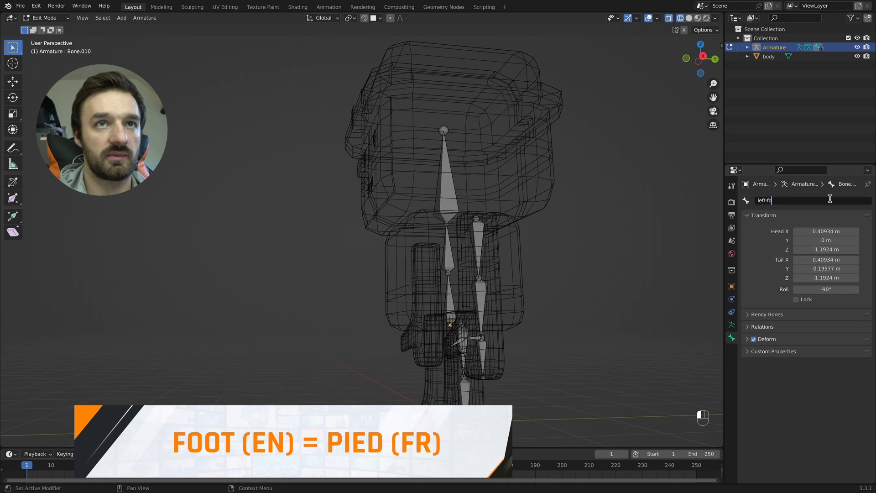
key("Return")
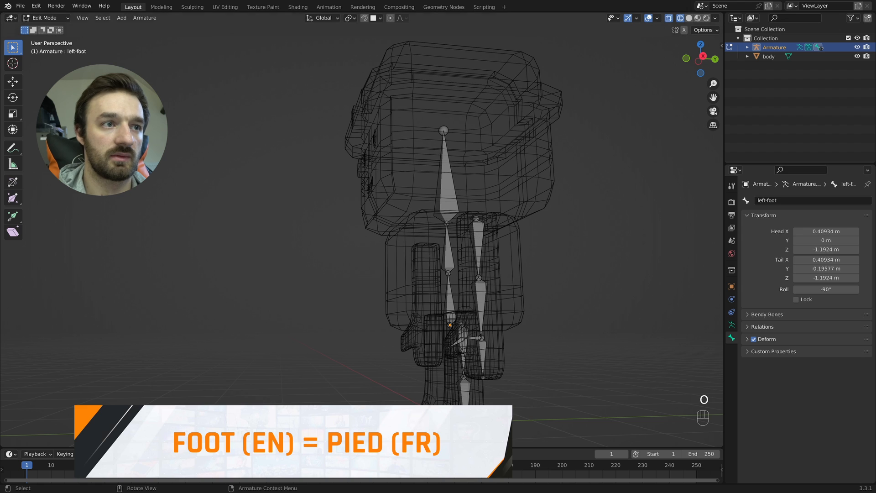
Rename the front horizontal bone at the toe of the +X foot as left-foot-end
key("e")
left_click(441, 434)
double_click(808, 201)
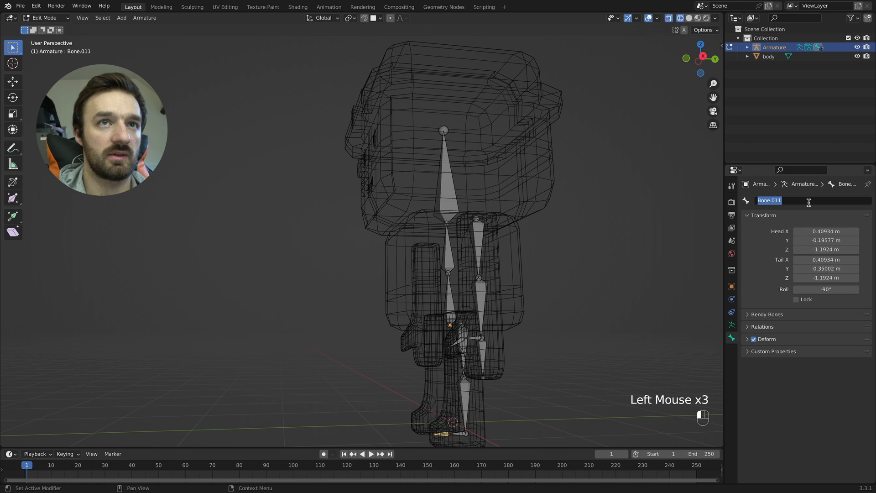
type("left-f")
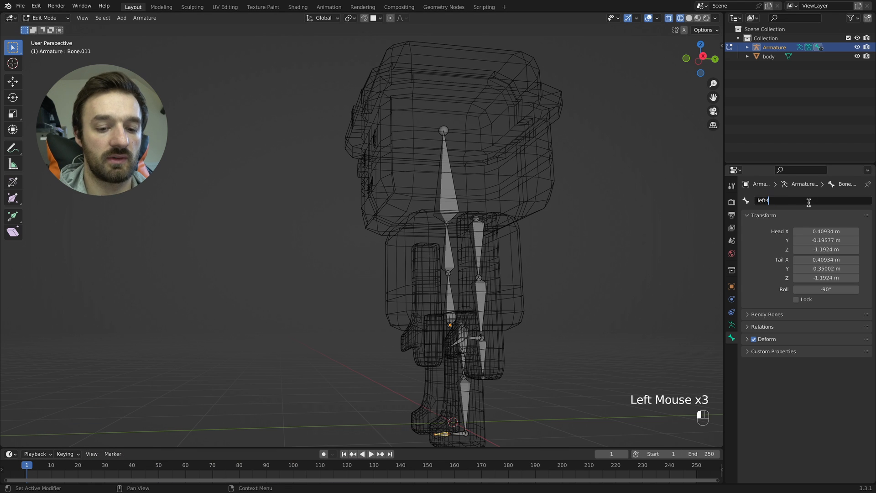
type("oot")
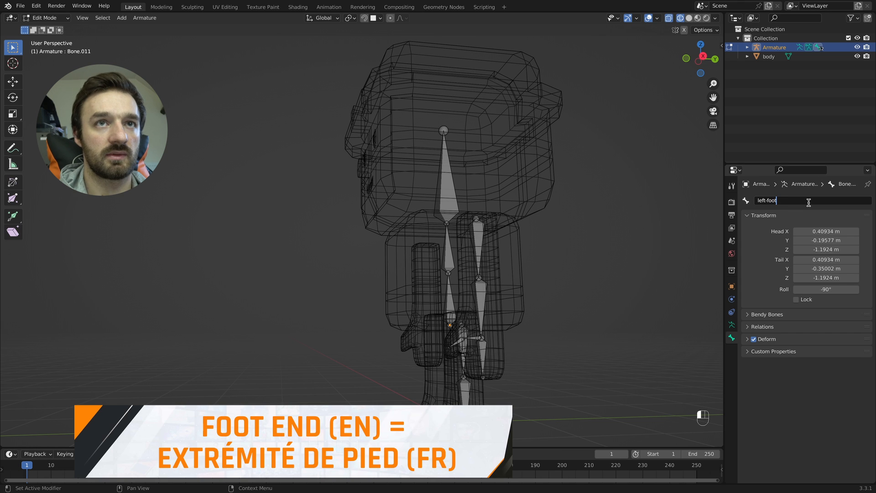
key("BackSpace")
key("BackSpace")
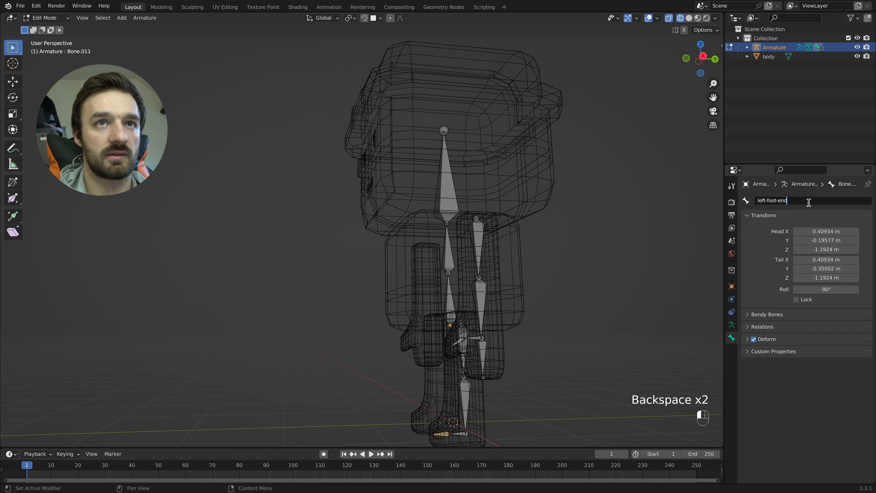
key("Return")
Symmetrize all the +X arm, hand and thumb bones onto the opposite arm and select the mirrored shoulder bone
key("KP_1")
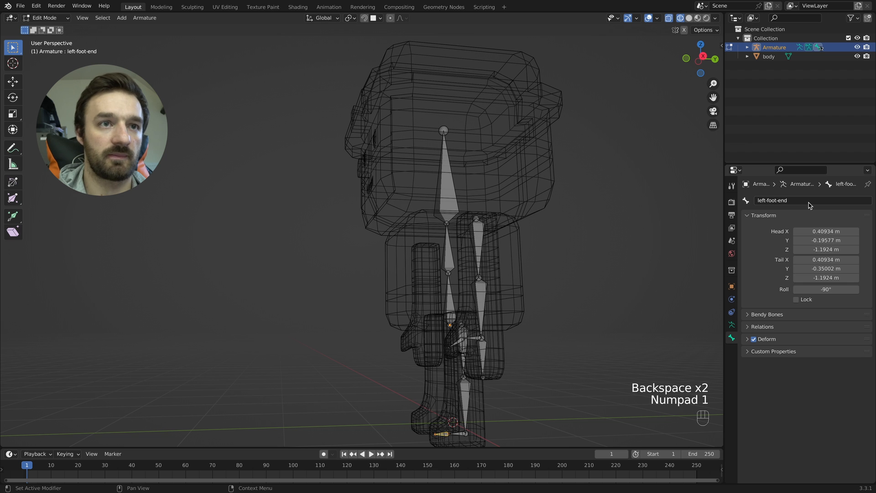
left_click(688, 223)
key("KP_1")
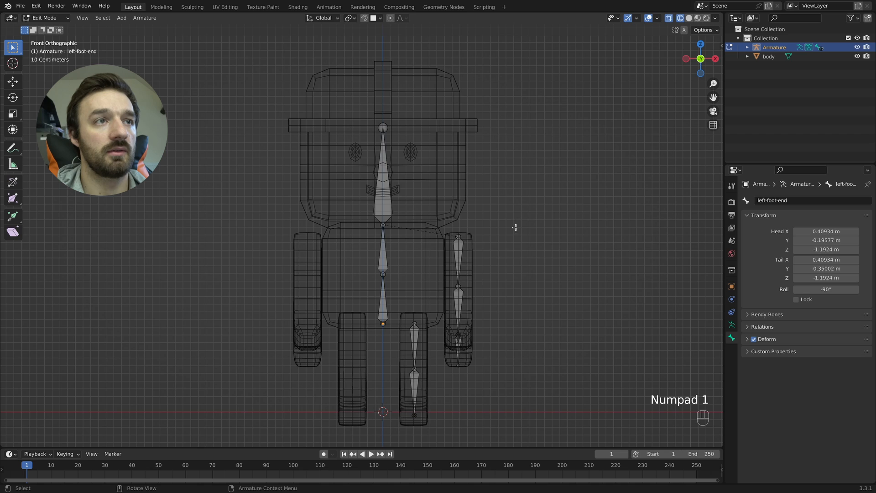
left_click_drag(518, 220, 451, 382)
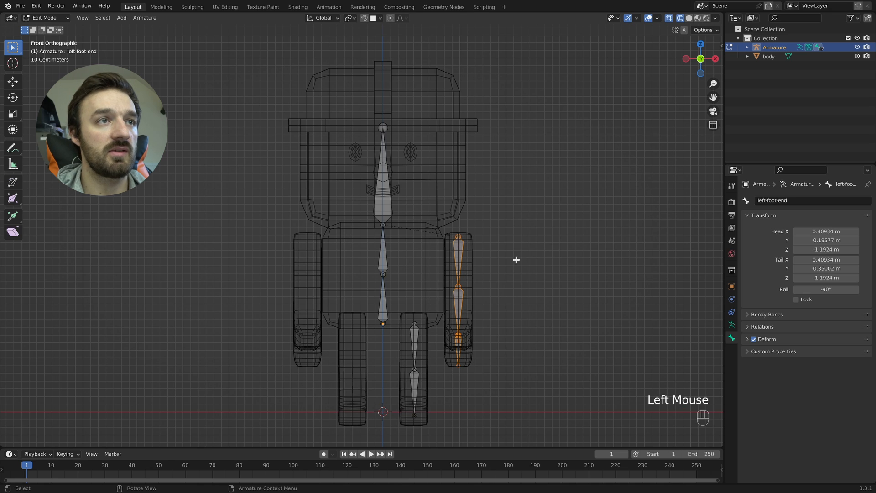
right_click(461, 249)
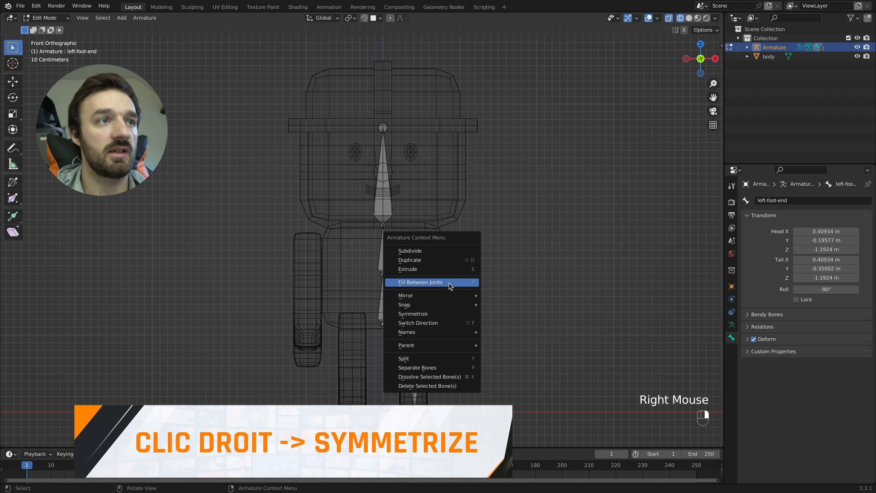
left_click(439, 313)
left_click(308, 249)
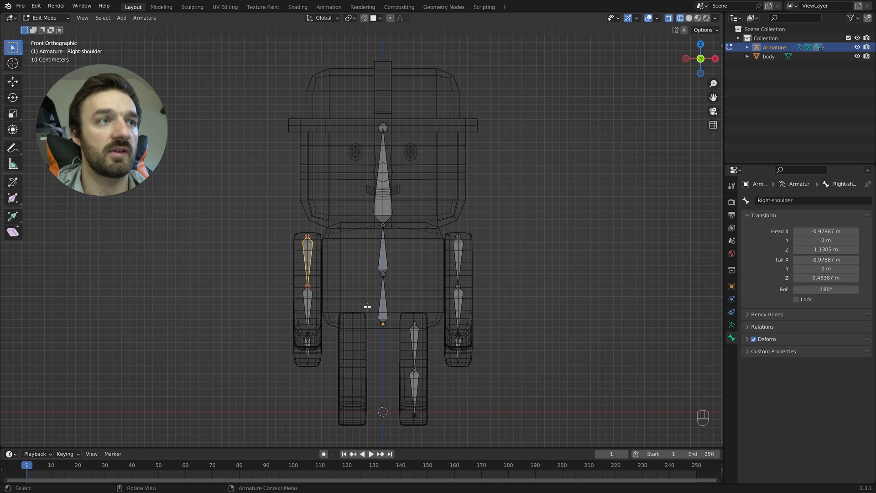
Symmetrize all the +X leg and foot bones onto the opposite leg
middle_click_drag(367, 307, 418, 314)
left_click_drag(414, 292, 398, 423)
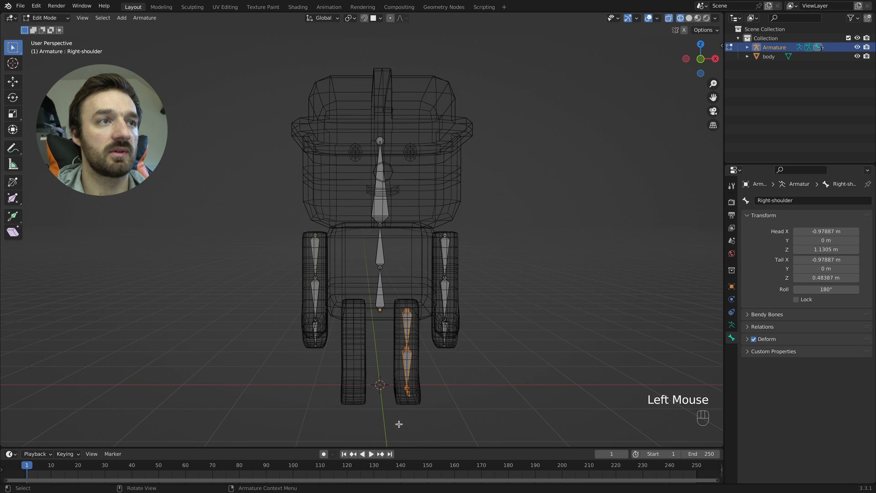
right_click(408, 314)
left_click(410, 316)
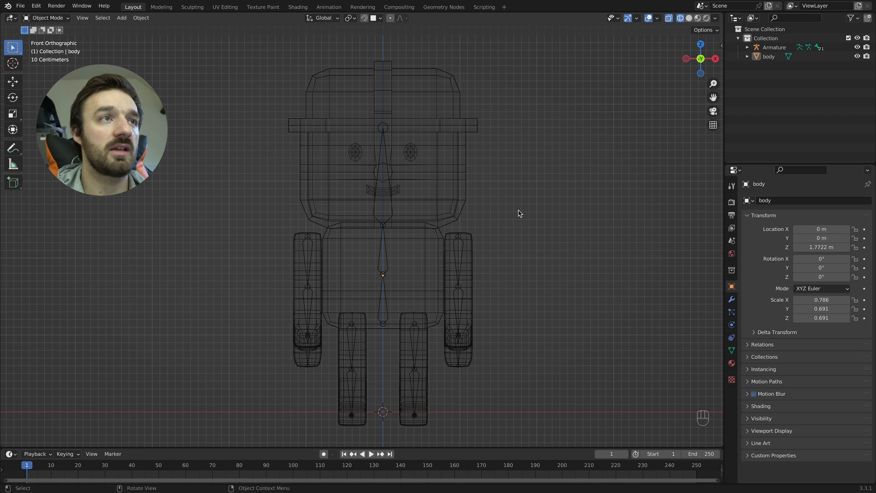
Parent the body mesh to the armature using Armature Deform With Automatic Weights
left_click_drag(483, 163, 452, 187)
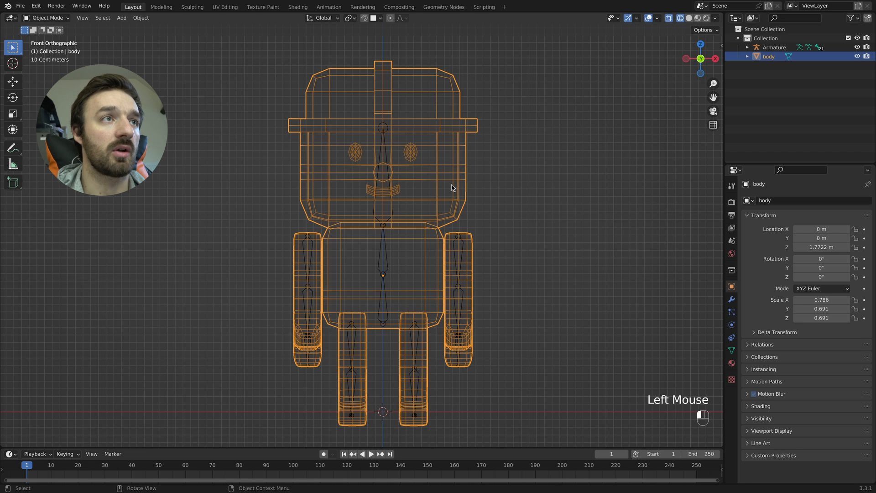
left_click(388, 269, "shift")
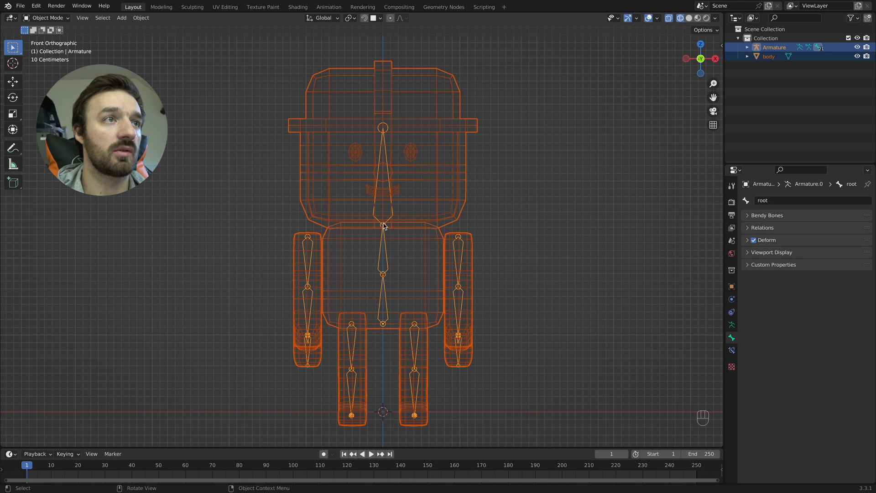
right_click(446, 195)
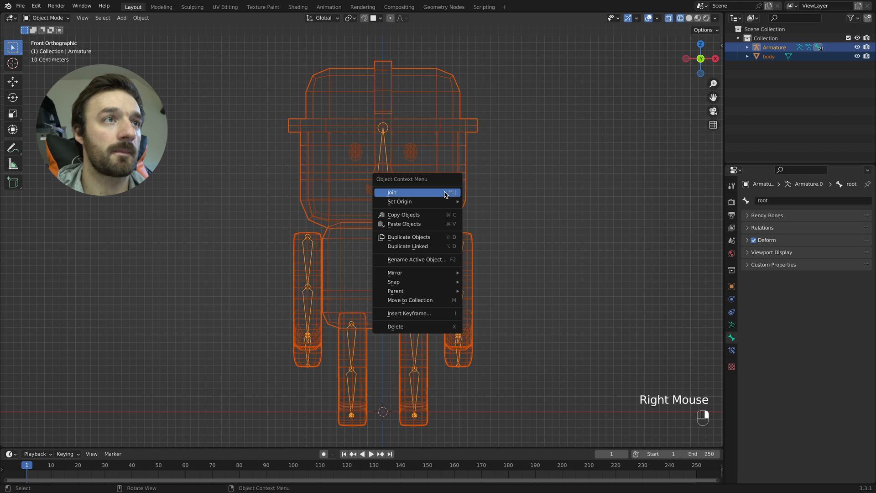
mouse_move(443, 294)
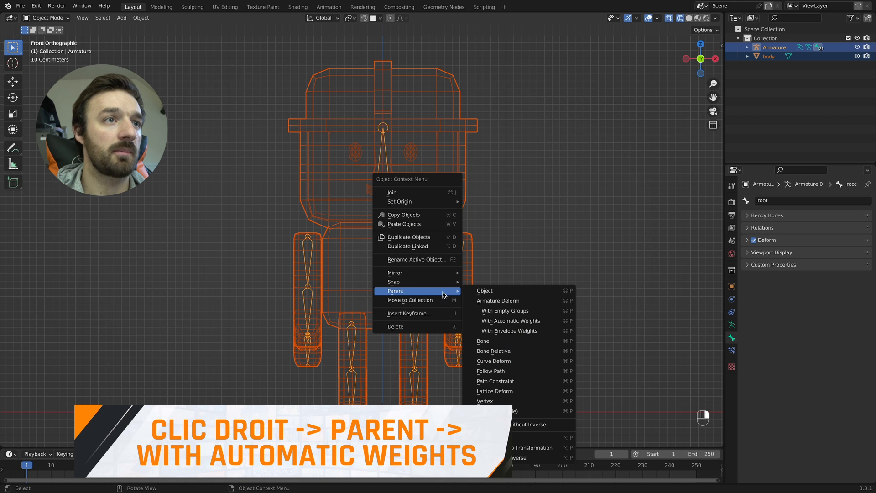
left_click(544, 326)
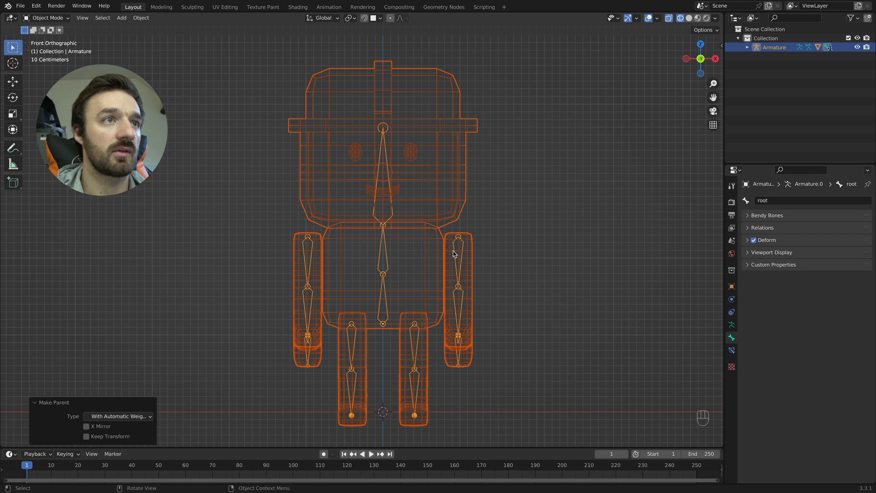
Select only the armature and switch it to Pose Mode
left_click(385, 259)
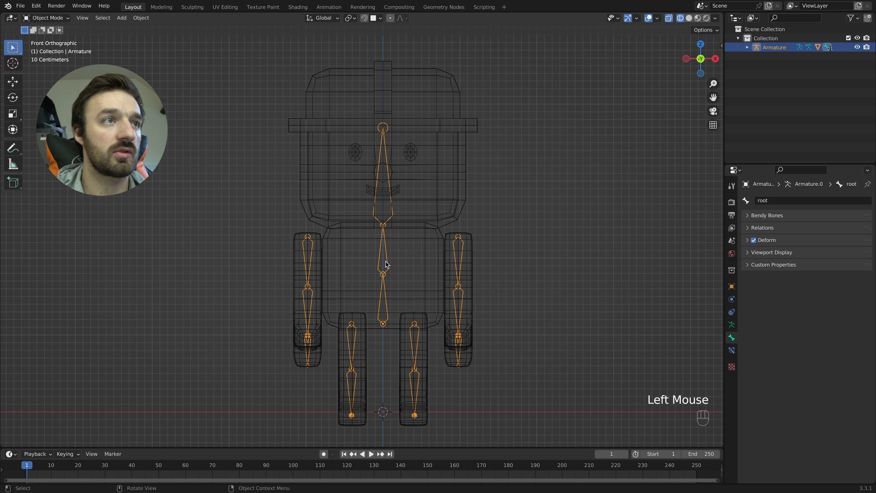
key("Tab")
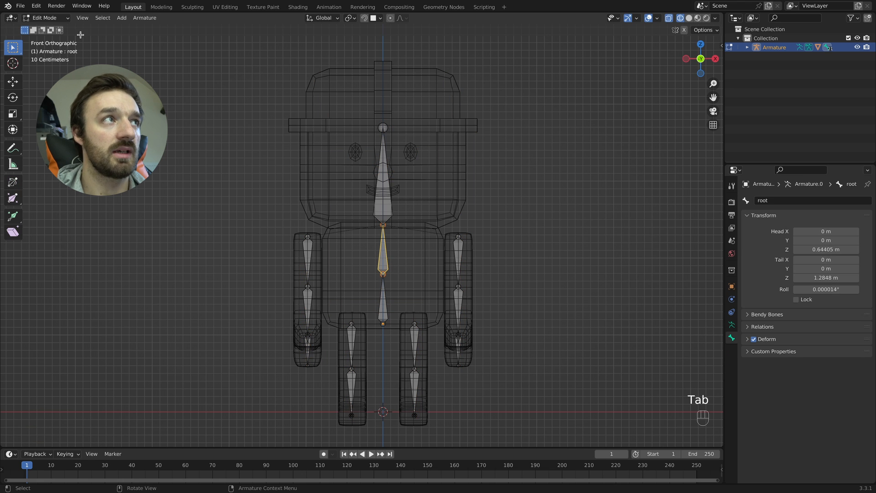
left_click(61, 18)
left_click(48, 48)
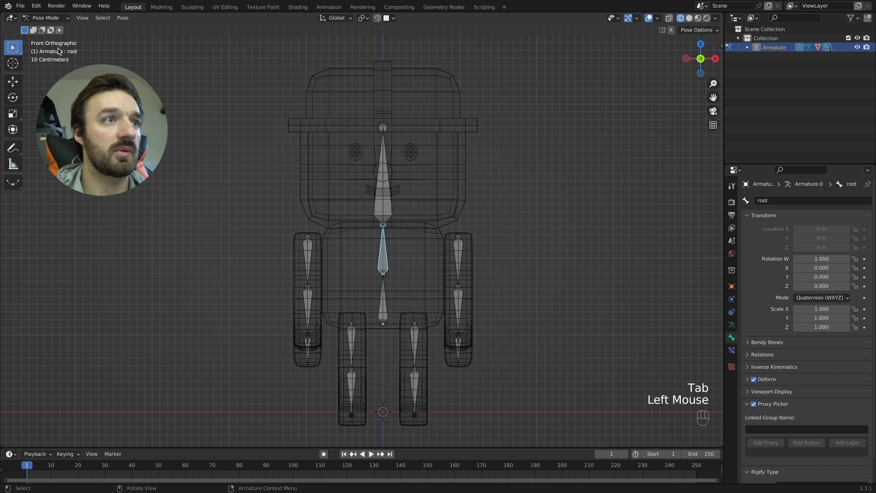
Test the left arm by rotating the Left-shoulder bone about -116° and the Left-forearm bone, undoing each rotation
left_click(466, 249)
key("r")
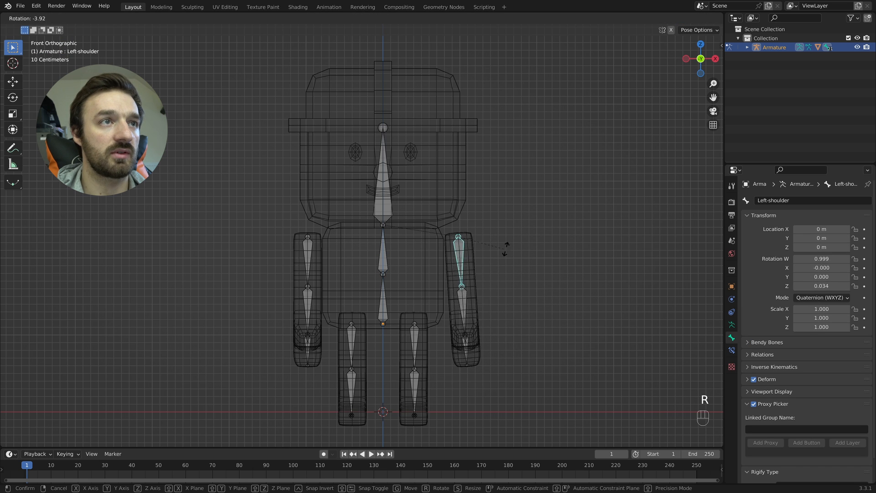
left_click(570, 178)
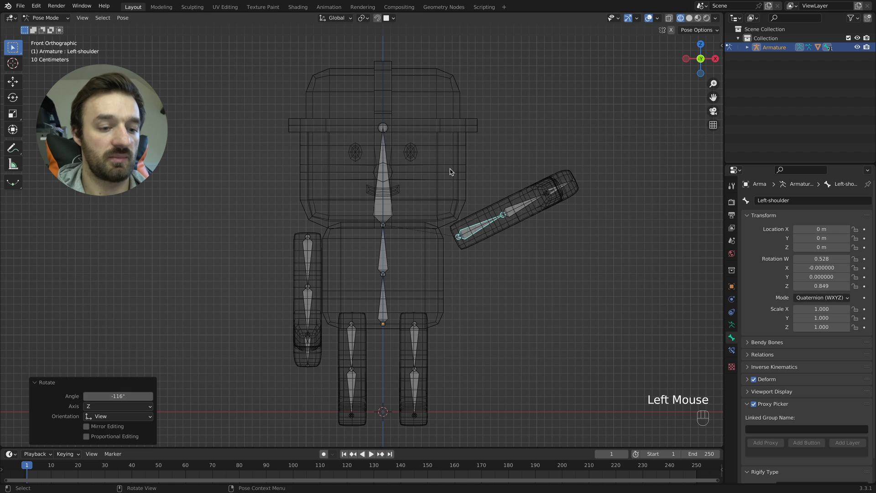
key("super+z")
left_click(458, 297)
key("r")
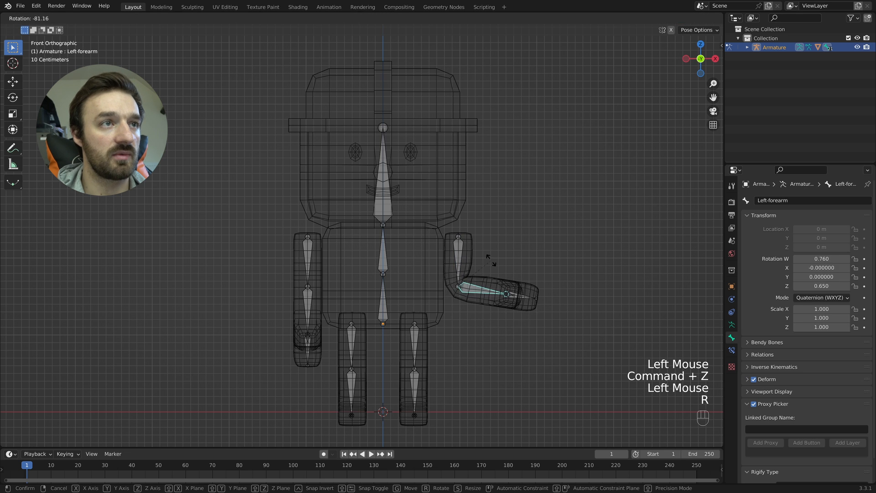
left_click(494, 296)
key("super+z")
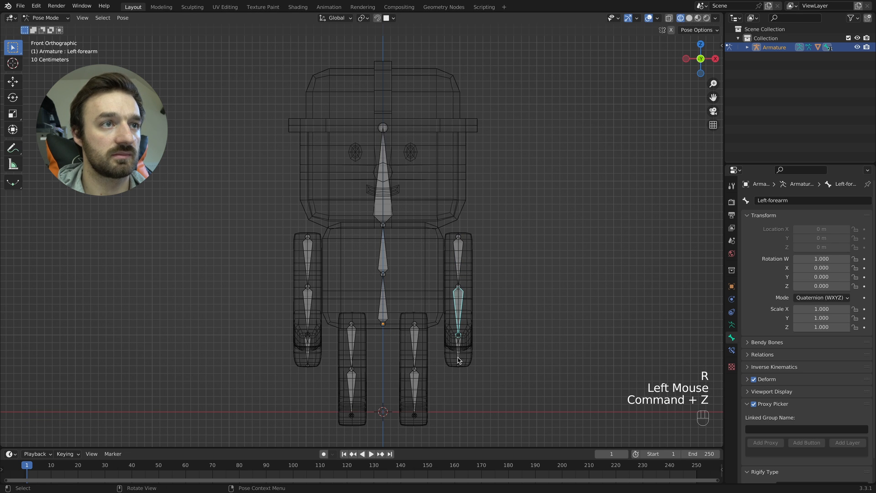
Test the Left-hand bone by rotating it freely and along the global Y axis, undoing each rotation
left_click(458, 340)
key("r")
left_click(492, 365)
key("super+z")
middle_click_drag(492, 365, 492, 365)
key("r")
key("x")
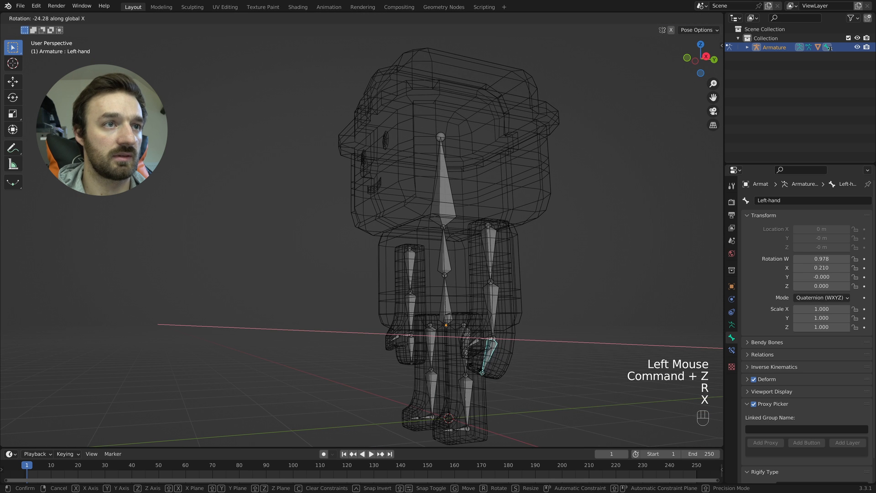
key("y")
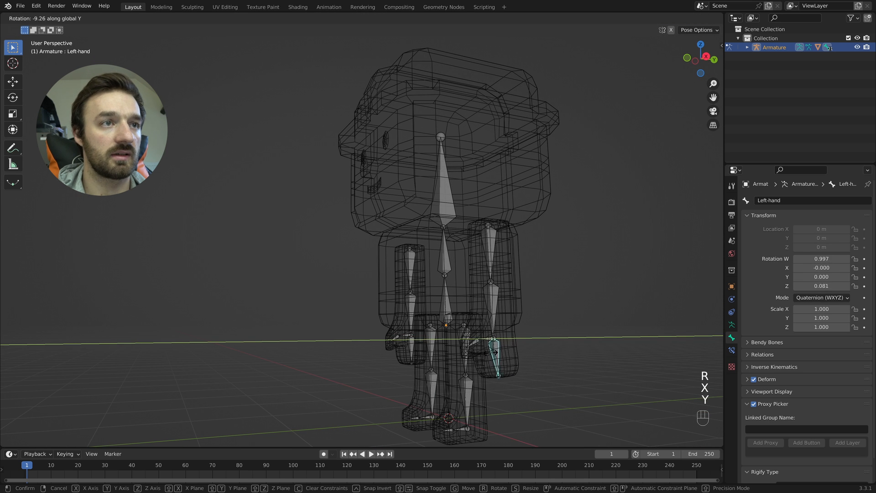
left_click(486, 343)
key("super+z")
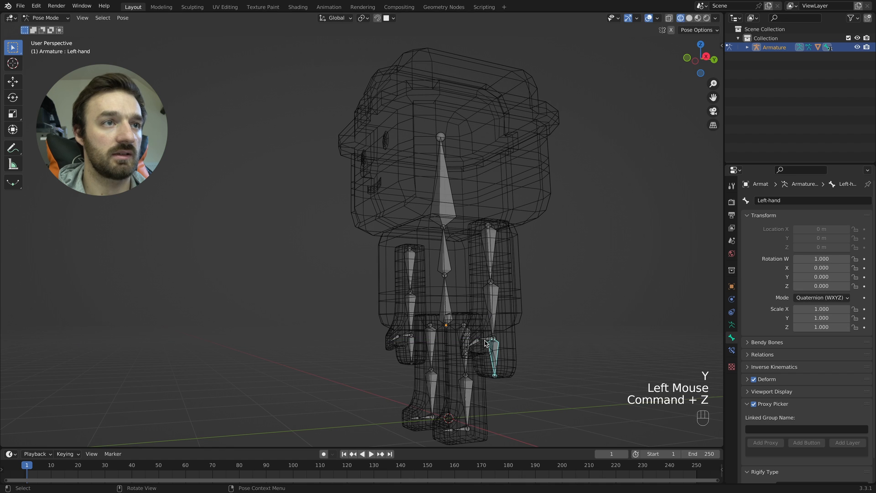
Test-rotate the left-thumb-end bone and undo the rotation
left_click(476, 344)
key("r")
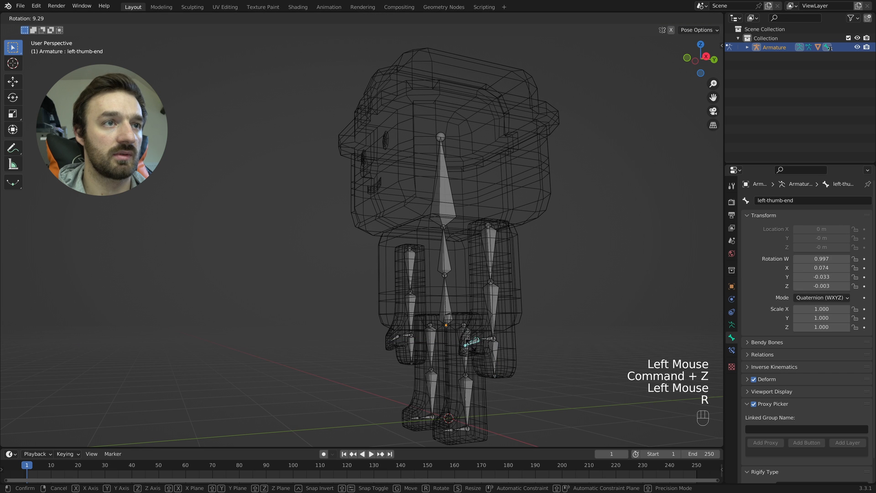
left_click(478, 344)
key("super+z")
Test the left leg by rotating the left-thig and left-leg bones one at a time, undoing each rotation
scroll(474, 345, "left", 10)
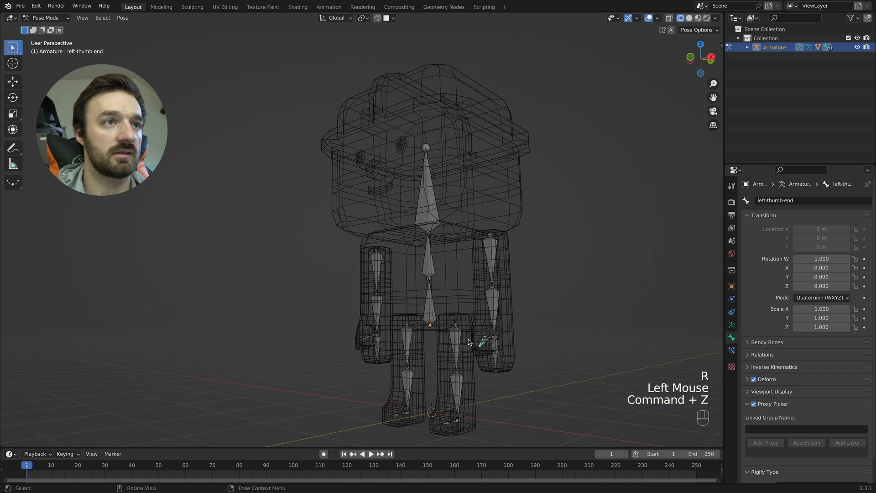
left_click(454, 349)
key("r")
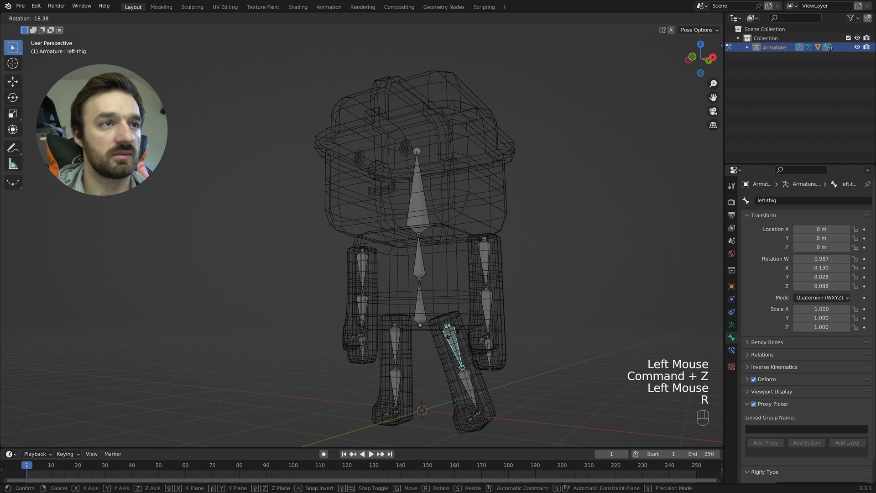
left_click(451, 345)
key("super+z")
left_click(445, 393)
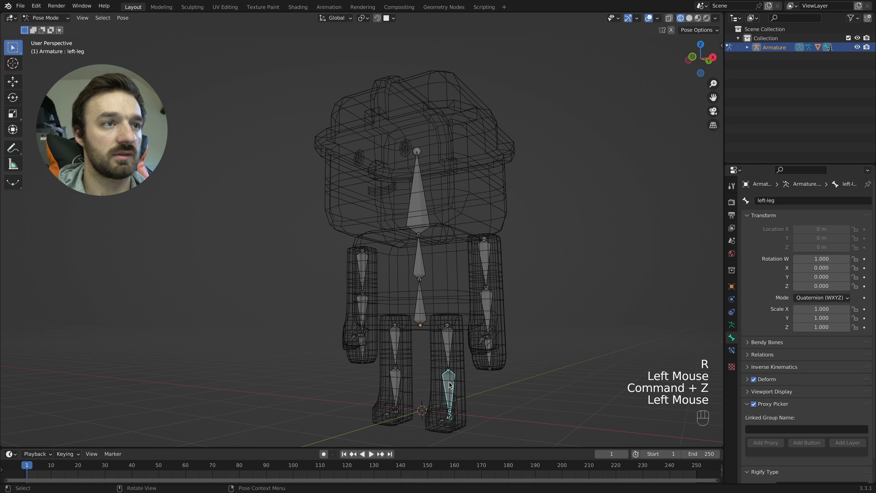
key("r")
left_click(449, 423)
key("super+z")
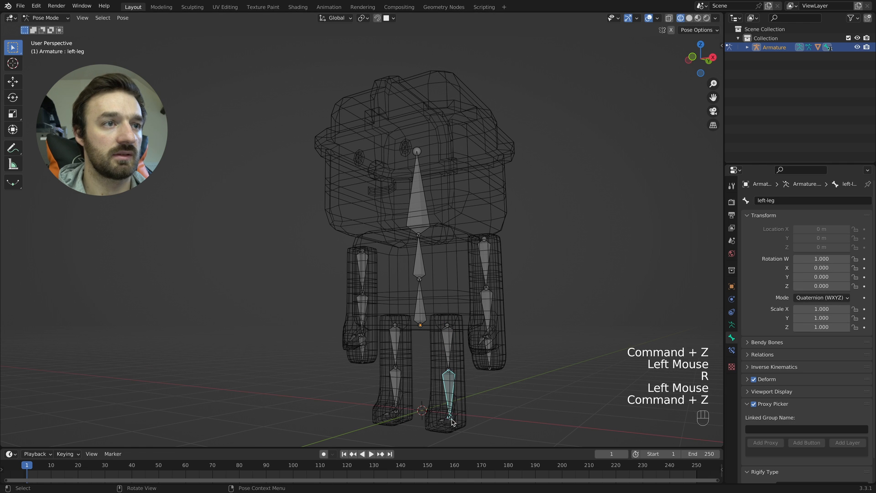
Test-rotate the left-foot-end bone along the global X axis and undo the rotation
left_click(438, 424)
key("r")
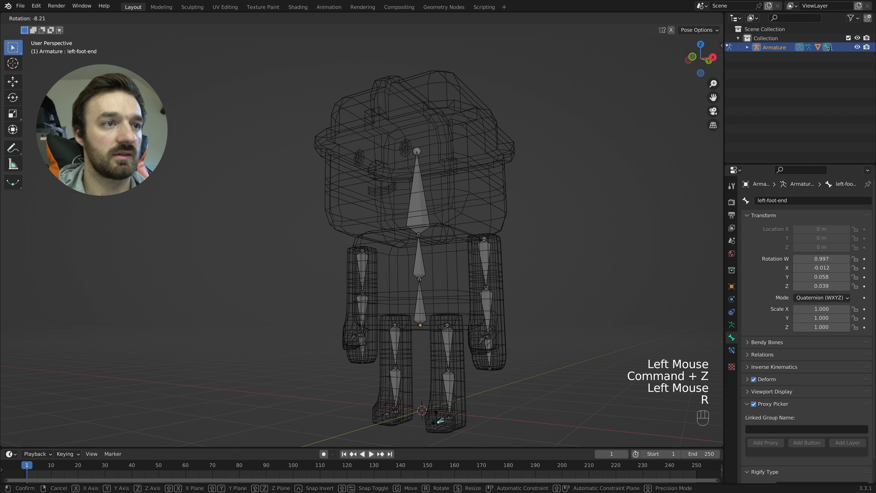
key("x")
left_click(441, 417)
key("super+z")
Test-rotate the head bone to check how the face parts follow, and undo the rotation
left_click(418, 205)
middle_click_drag(418, 205, 410, 202)
key("r")
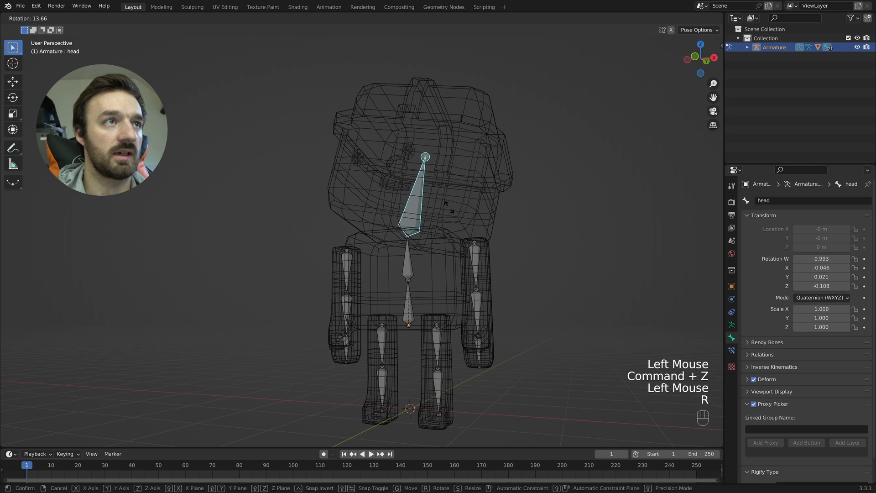
left_click(406, 198)
key("super+z")
Test the torso by rotating the root bone and the Pelvis bone one at a time, undoing each rotation
left_click(406, 256)
key("r")
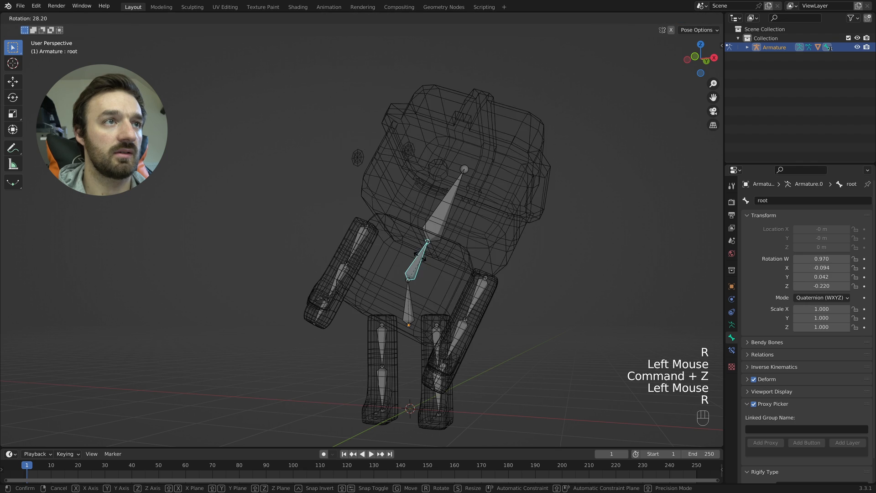
left_click(409, 283)
key("super+z")
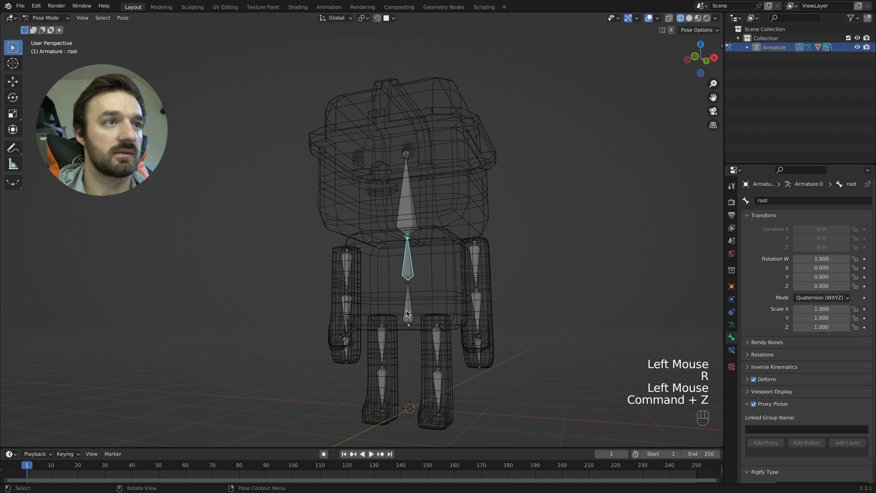
left_click(410, 305)
key("r")
left_click(413, 283)
key("super+z")
Return the armature to Object Mode and add the body mesh to the selection as the active object
scroll(413, 281, "left", 5)
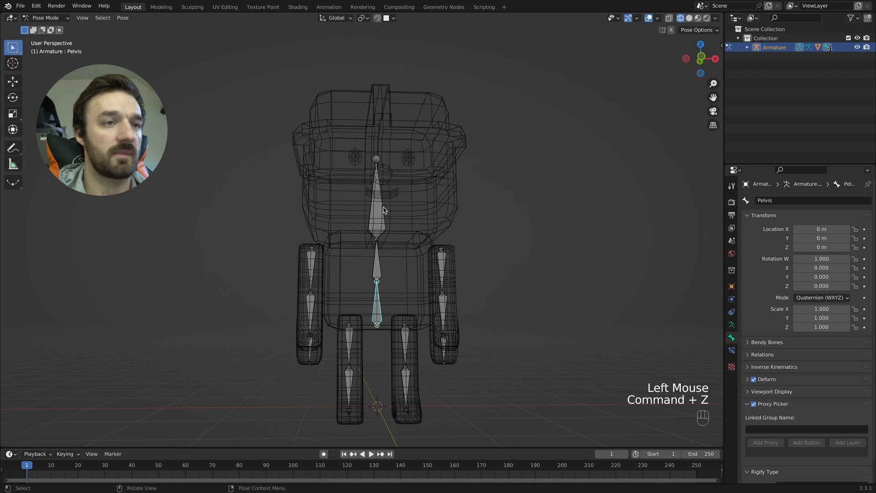
key("KP_1")
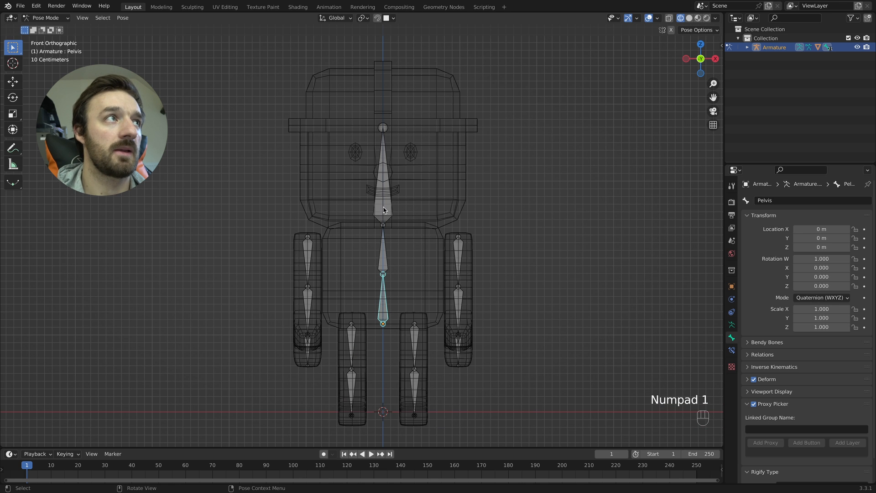
left_click(67, 19)
left_click(41, 27)
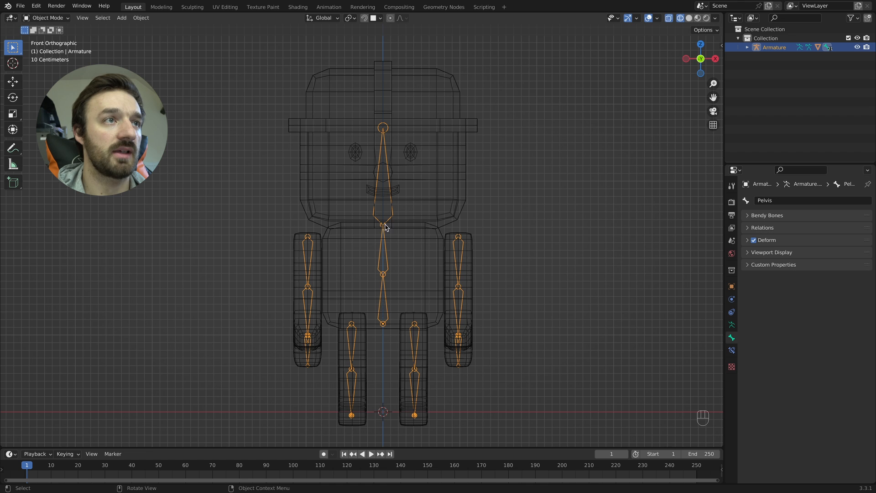
left_click(458, 192, "shift")
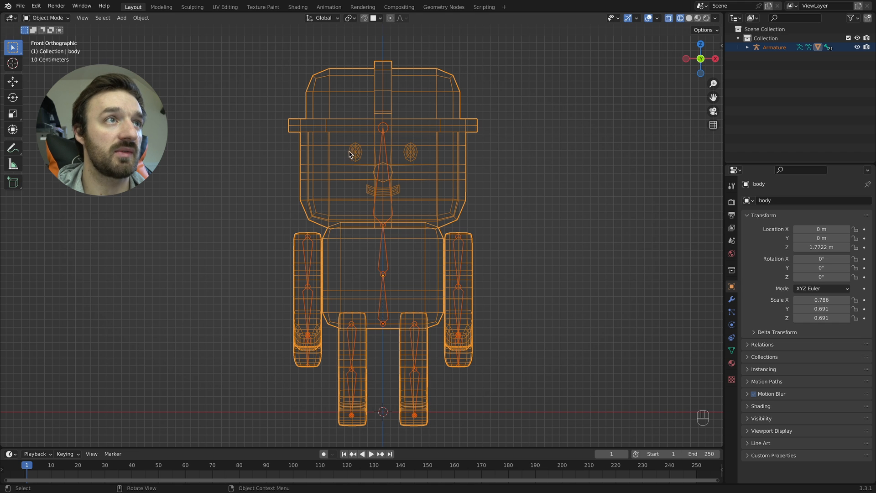
Switch the body mesh to Weight Paint mode and bring up the beginning of its vertex group list
left_click(64, 19)
left_click(59, 69)
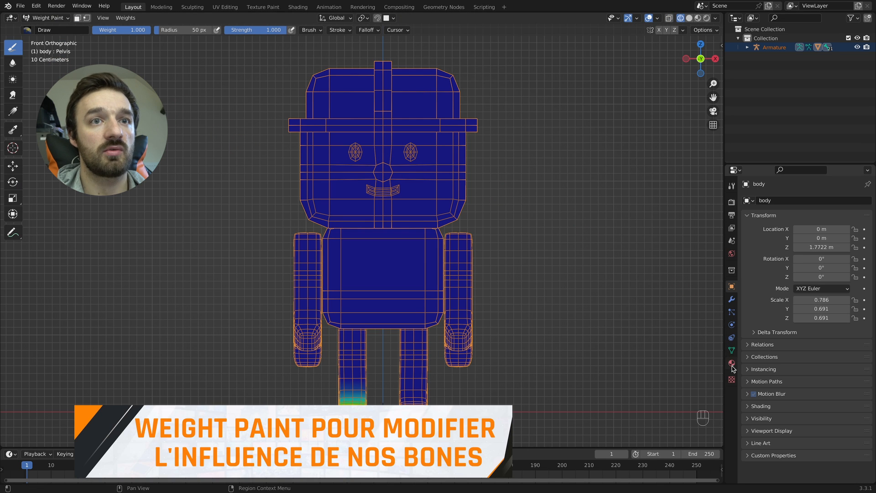
left_click(731, 380)
left_click(732, 365)
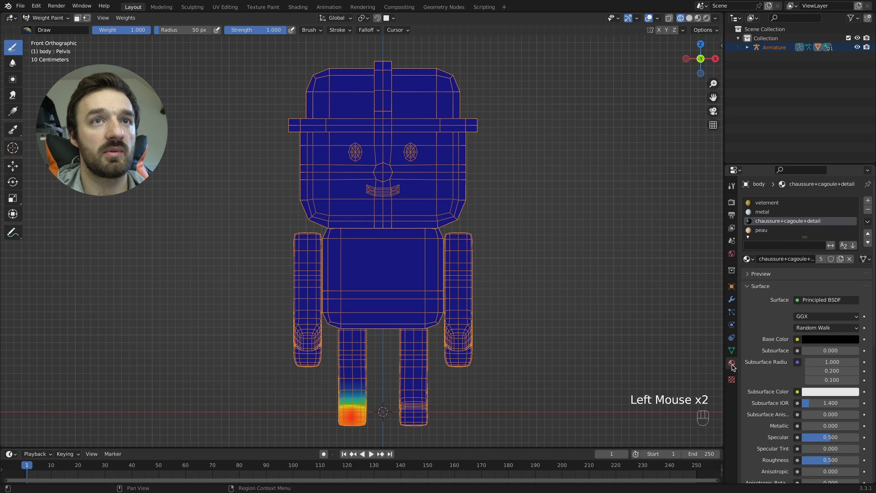
left_click(731, 350)
scroll(797, 249, "up", 3)
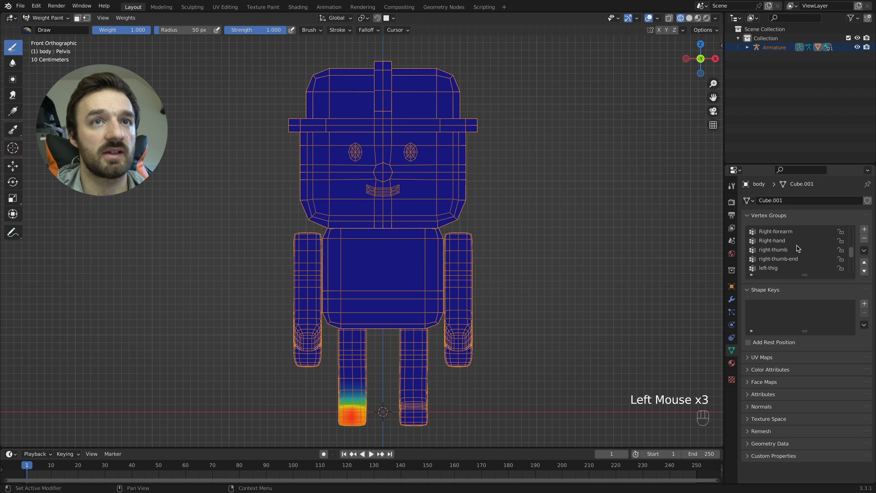
left_click_drag(850, 242, 851, 228)
Activate the head vertex group and paint both eyes with a weight of 1.000
left_click(771, 250)
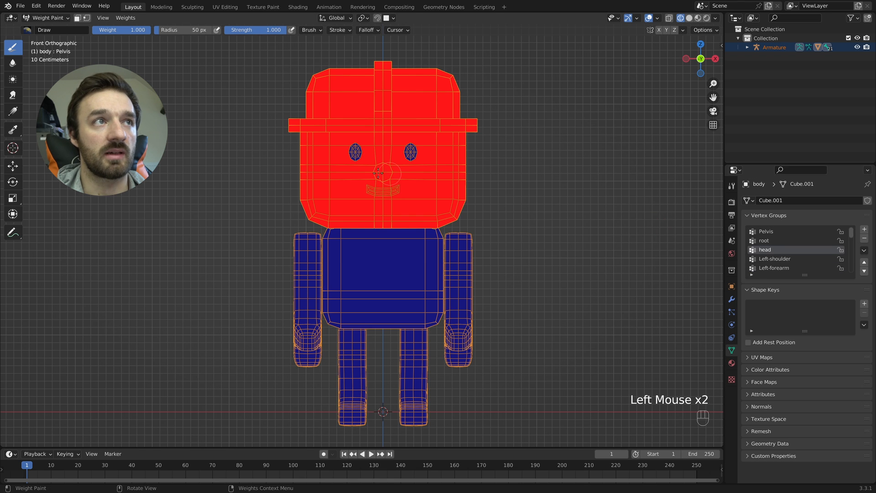
middle_click_drag(378, 205, 360, 155)
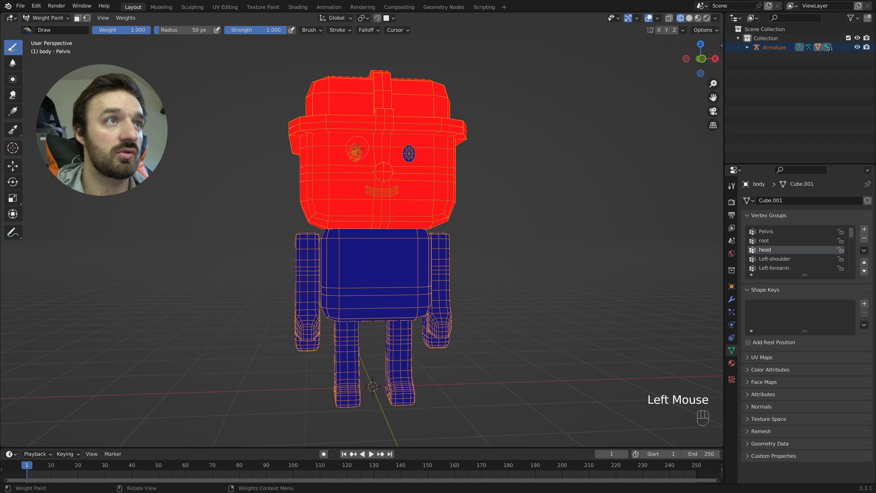
left_click(408, 154)
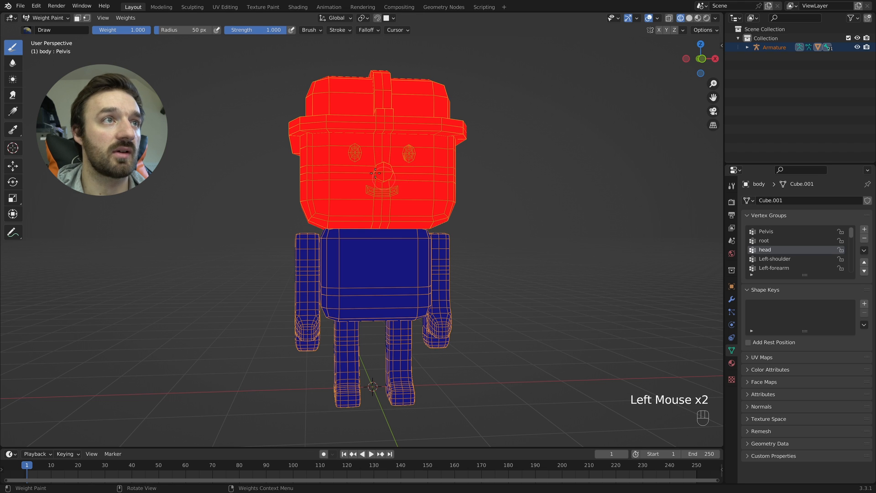
Try painting both eyes with a weight of 0.000 in the head vertex group, and undo the strokes
left_click_drag(143, 32, 111, 32)
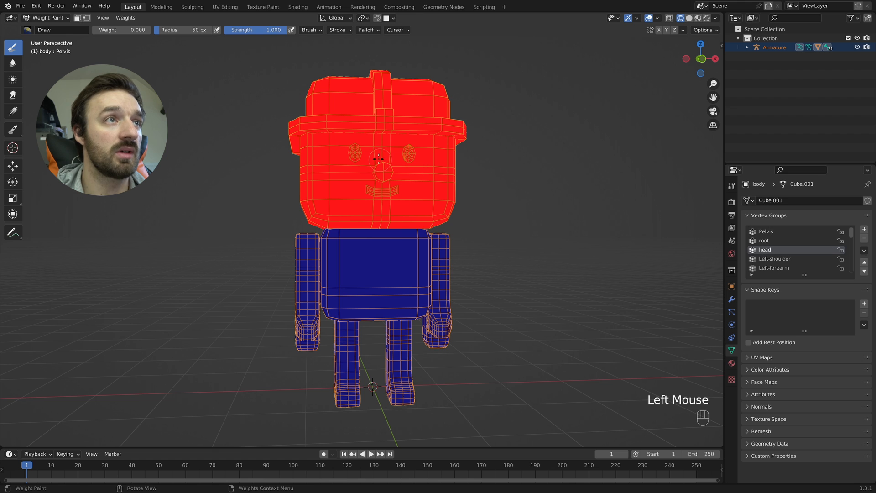
left_click(356, 153)
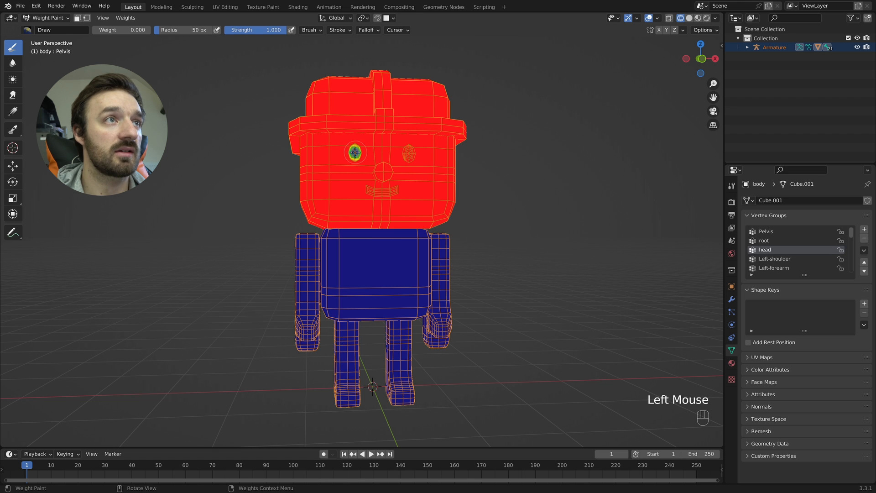
left_click(410, 153)
left_click_drag(409, 159, 410, 155)
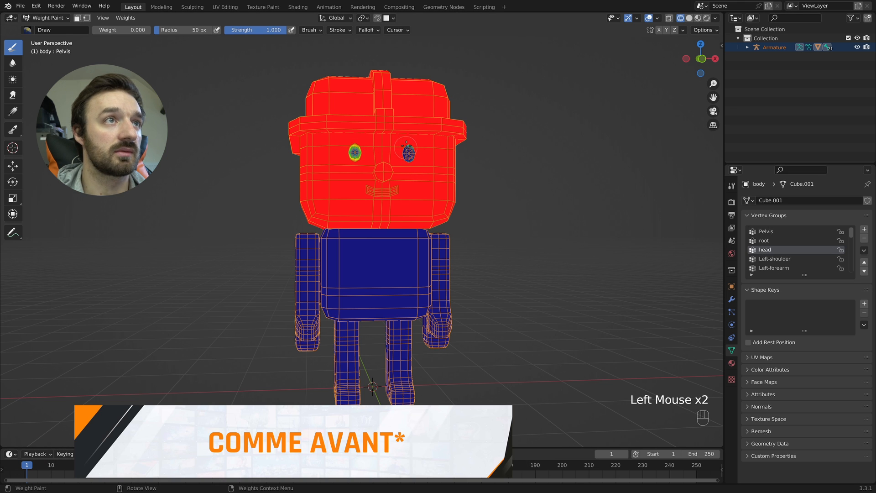
key("super+z")
key("super+z")
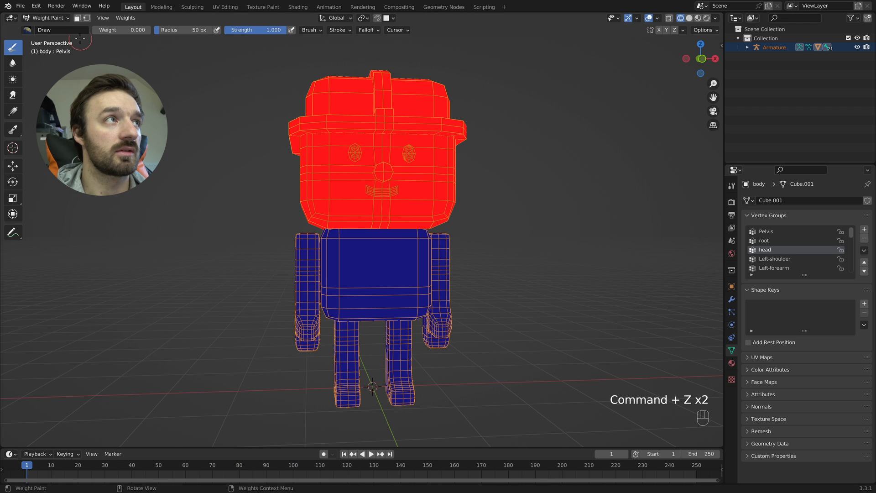
Return to Object Mode, select the body mesh with the armature active, and switch the armature to Pose Mode
key("Tab")
left_click(48, 18)
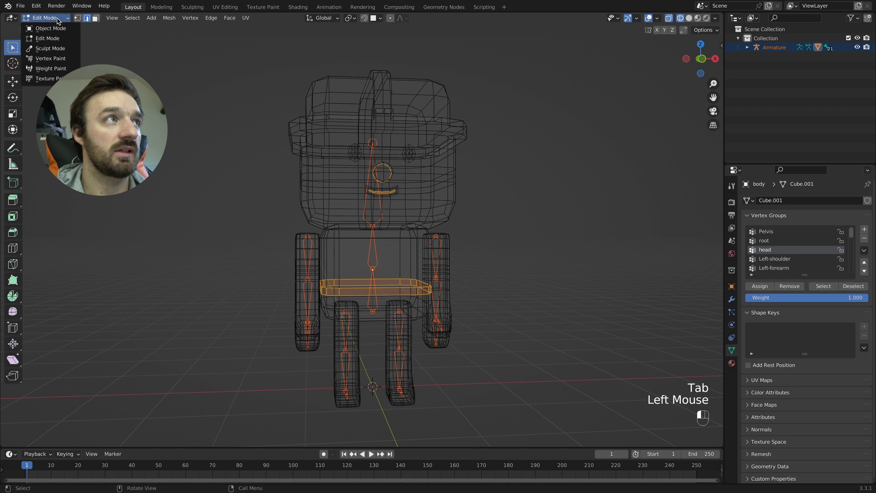
left_click(46, 27)
left_click(506, 169)
left_click_drag(489, 169, 430, 196)
left_click(376, 258, "shift")
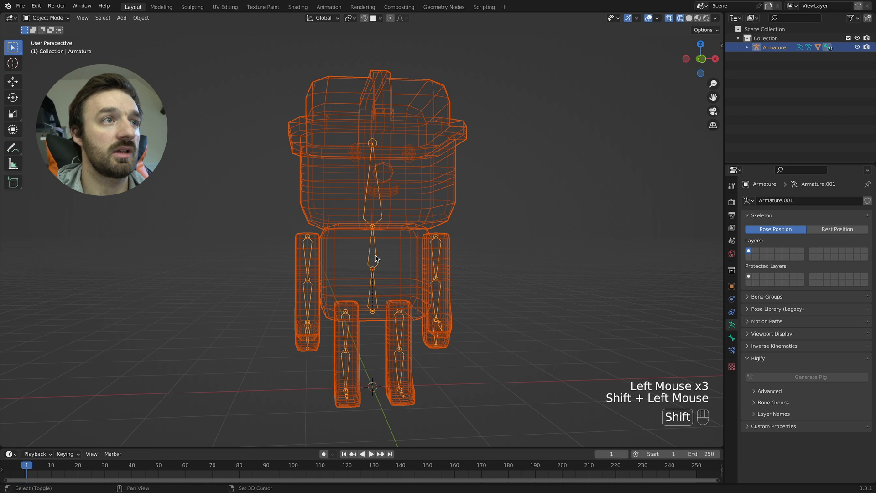
left_click(48, 18)
left_click(49, 48)
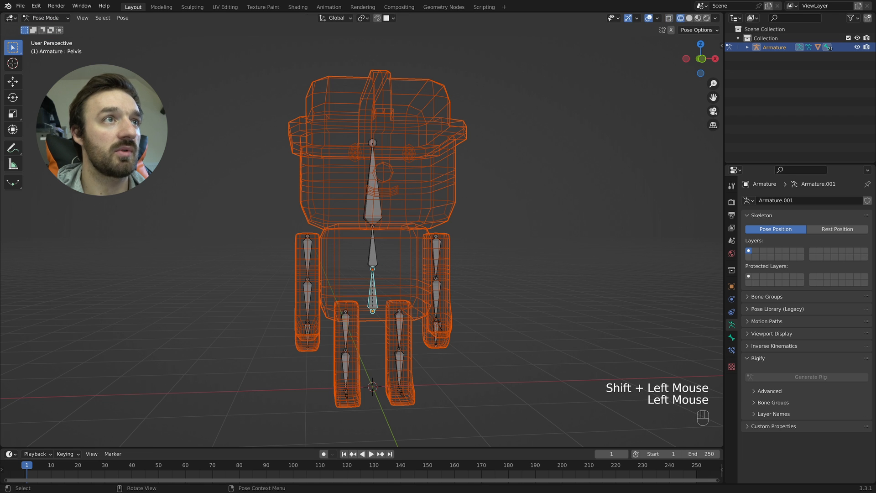
Test the repainted eyes by rotating the head bone freely and along the global Z axis, undoing each rotation
left_click(377, 213)
key("r")
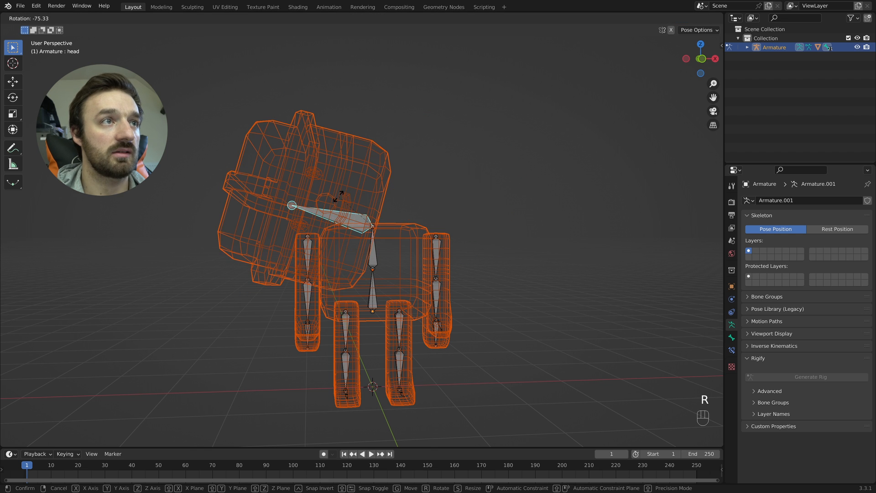
left_click(413, 208)
key("super+z")
key("r")
key("z")
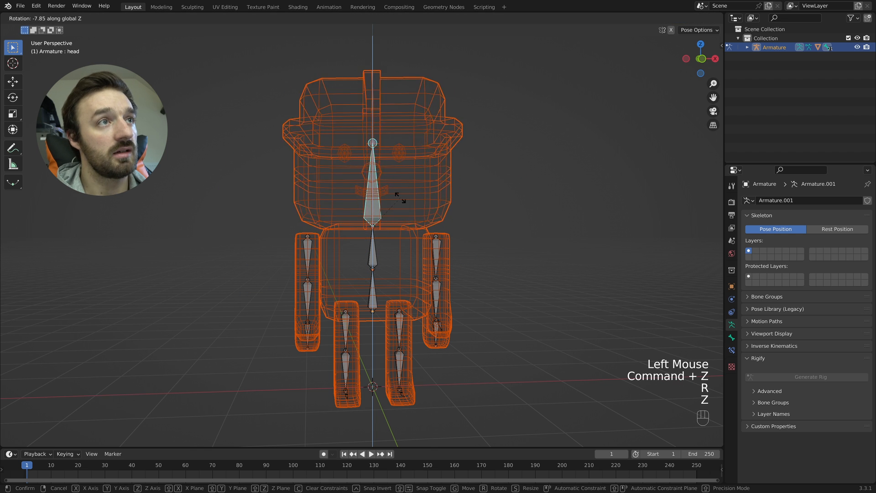
left_click(447, 207)
key("super+z")
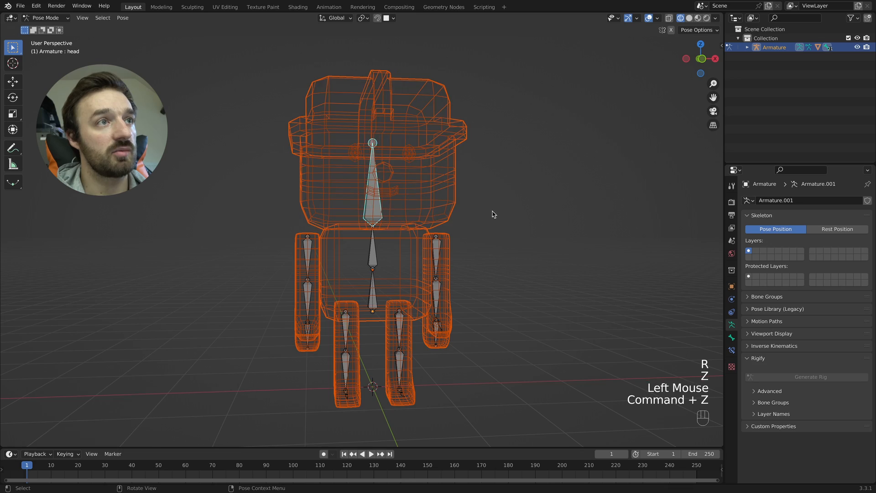